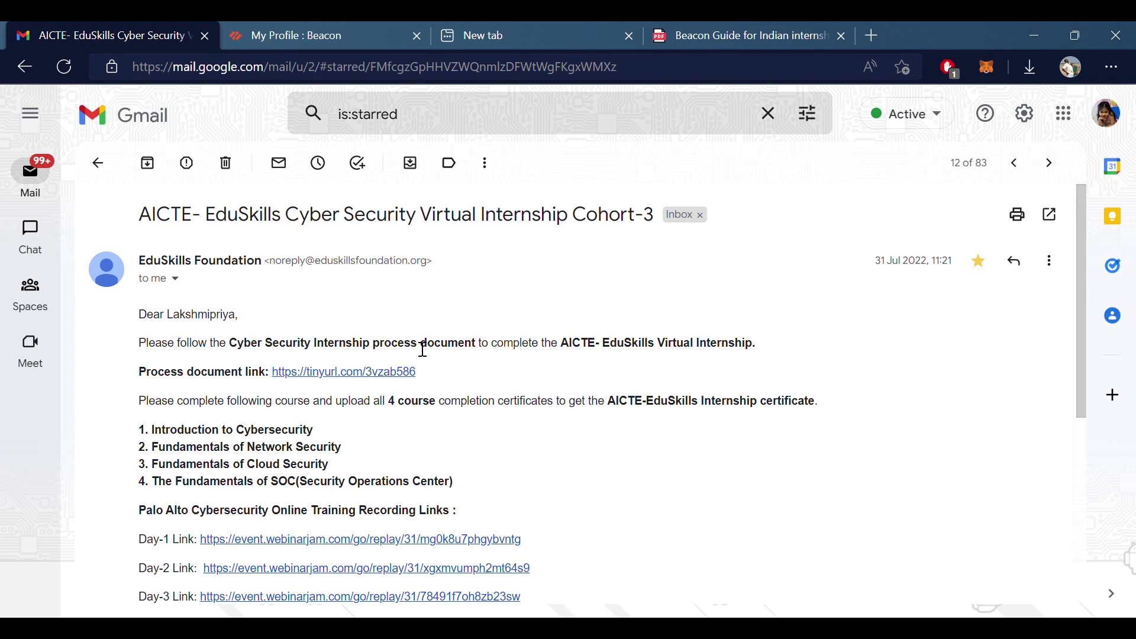
pyautogui.scroll(-1, 307, 410)
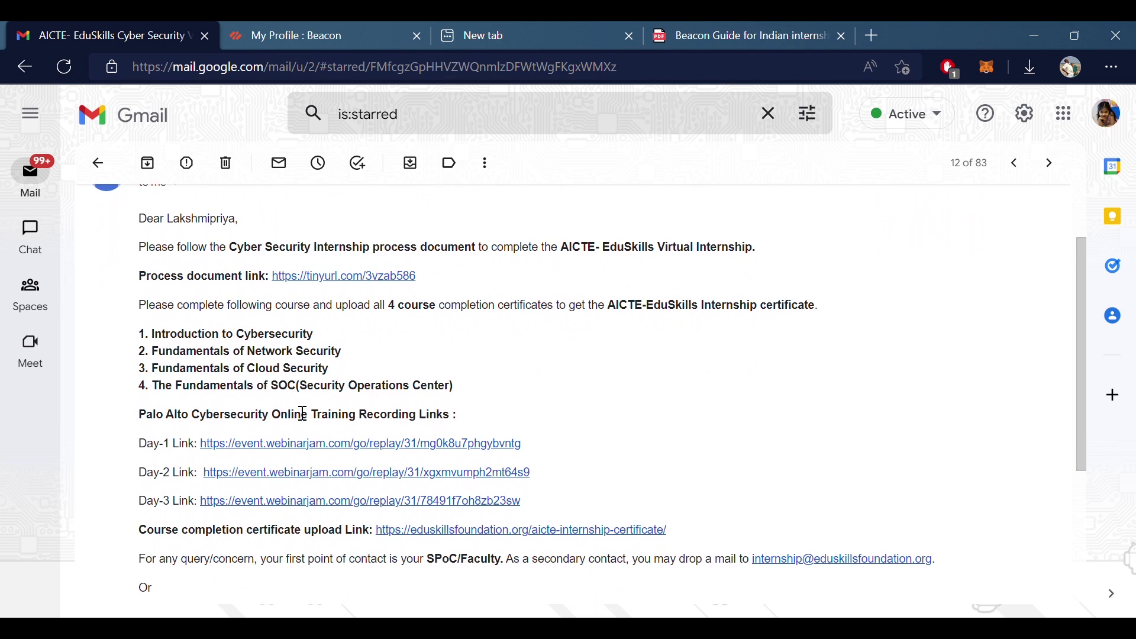
pyautogui.scroll(-1, 295, 407)
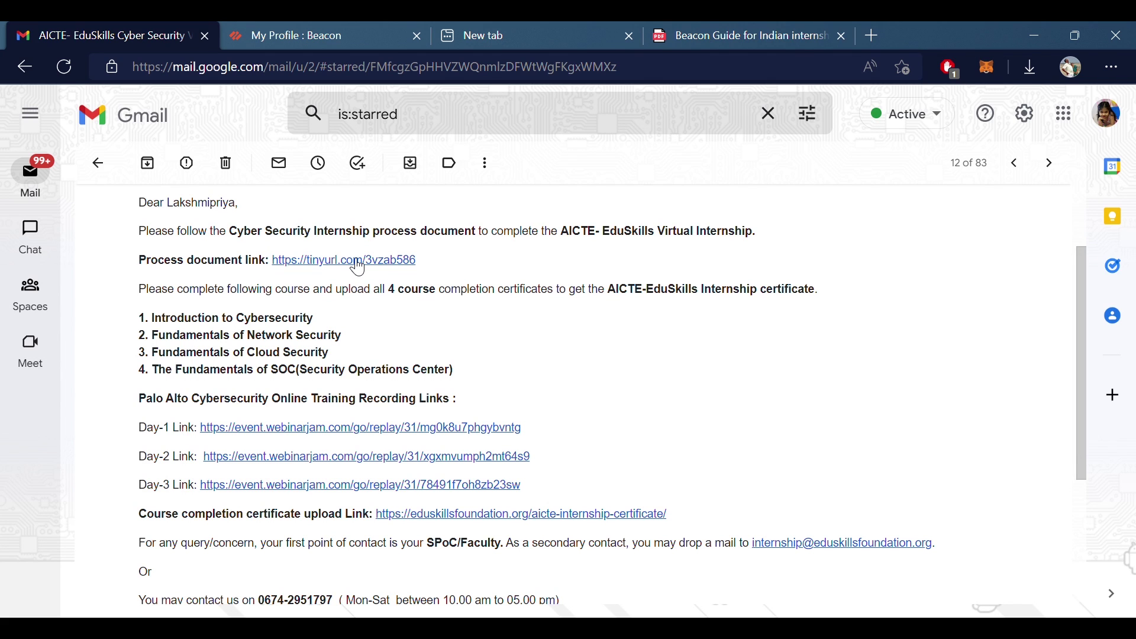
# Highlight the guide's AICTE-registered email requirement and follow its Beacon registration link.
pyautogui.hotkey('ctrl', 'shift', 'Tab')
pyautogui.scroll(-3, 586, 331)
pyautogui.scroll(-2, 586, 330)
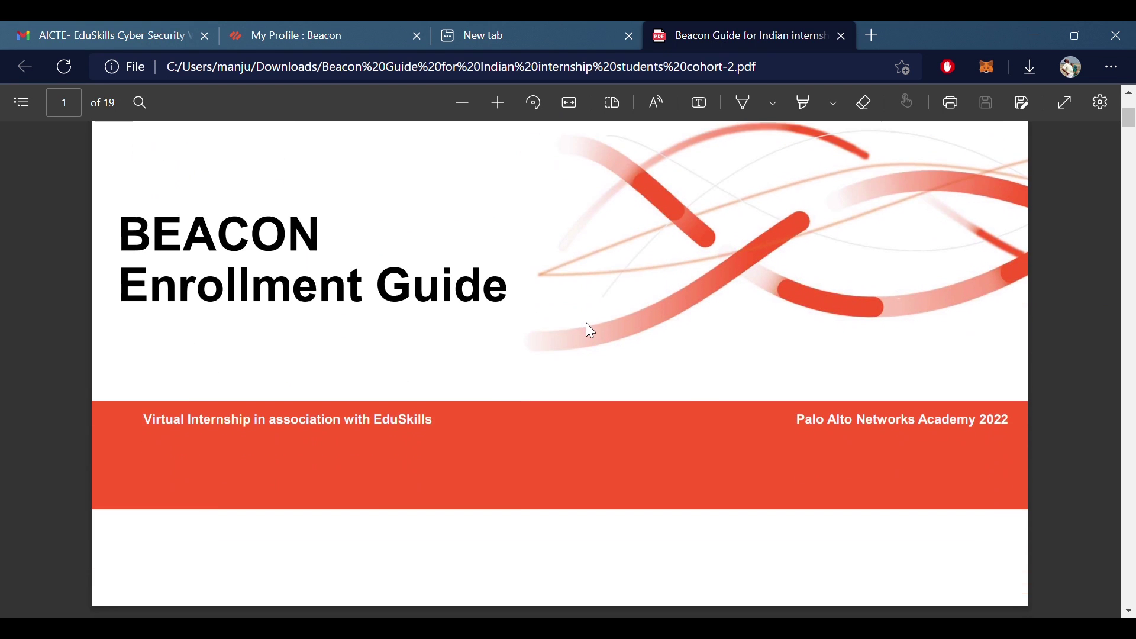
pyautogui.scroll(-3, 587, 330)
pyautogui.scroll(-2, 586, 330)
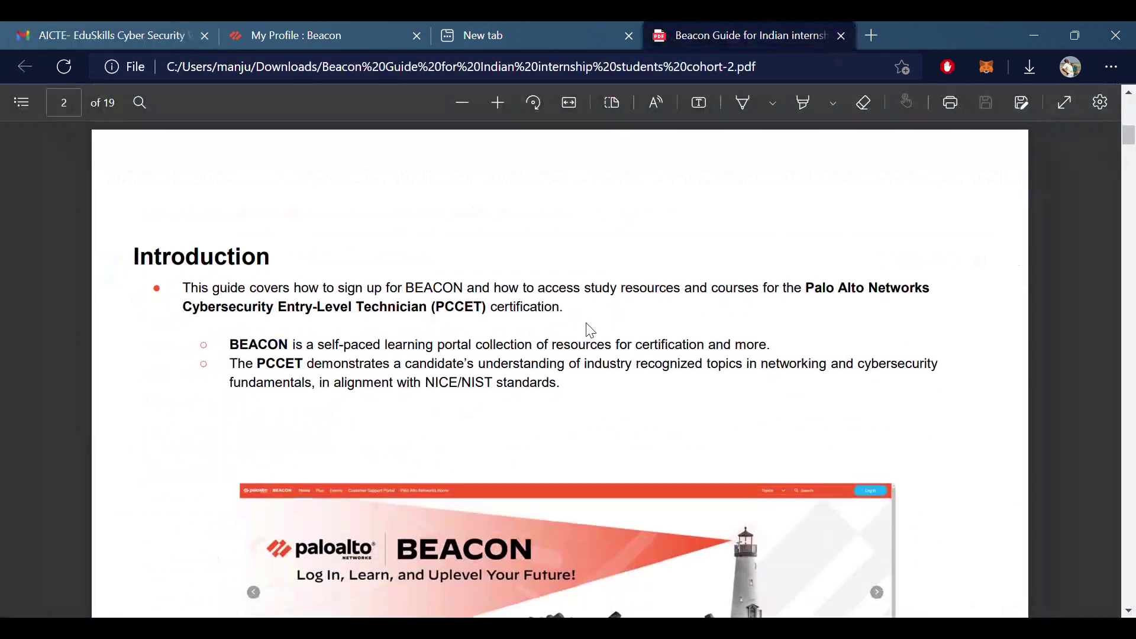
pyautogui.scroll(-1, 586, 331)
pyautogui.scroll(-2, 586, 330)
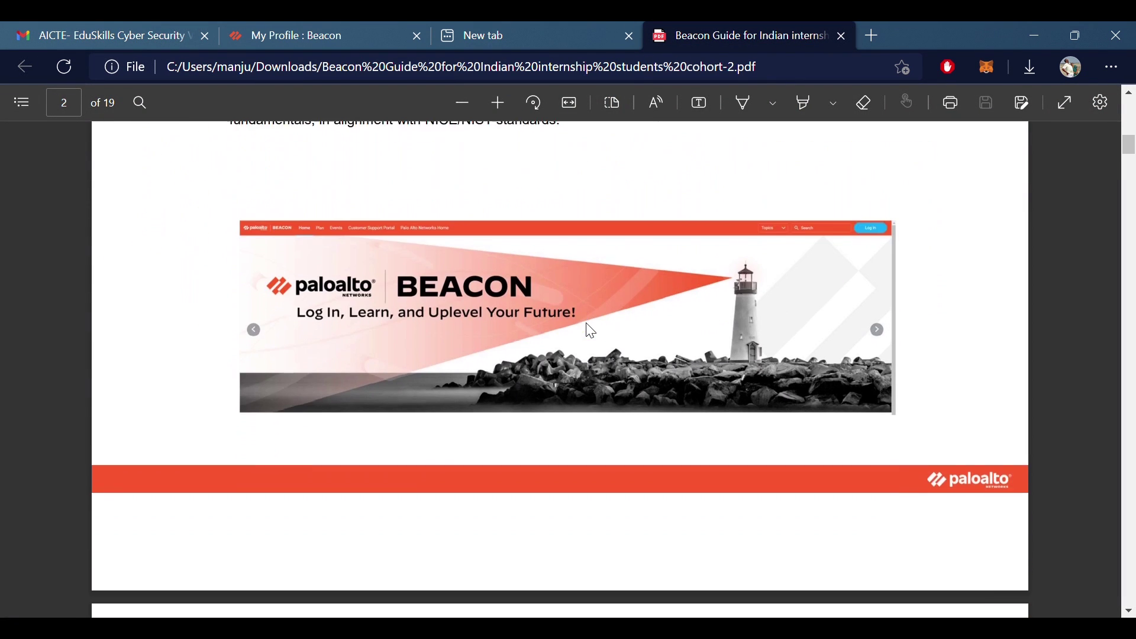
pyautogui.scroll(-1, 586, 330)
pyautogui.scroll(-1, 587, 331)
pyautogui.scroll(-1, 586, 330)
pyautogui.scroll(-1, 586, 331)
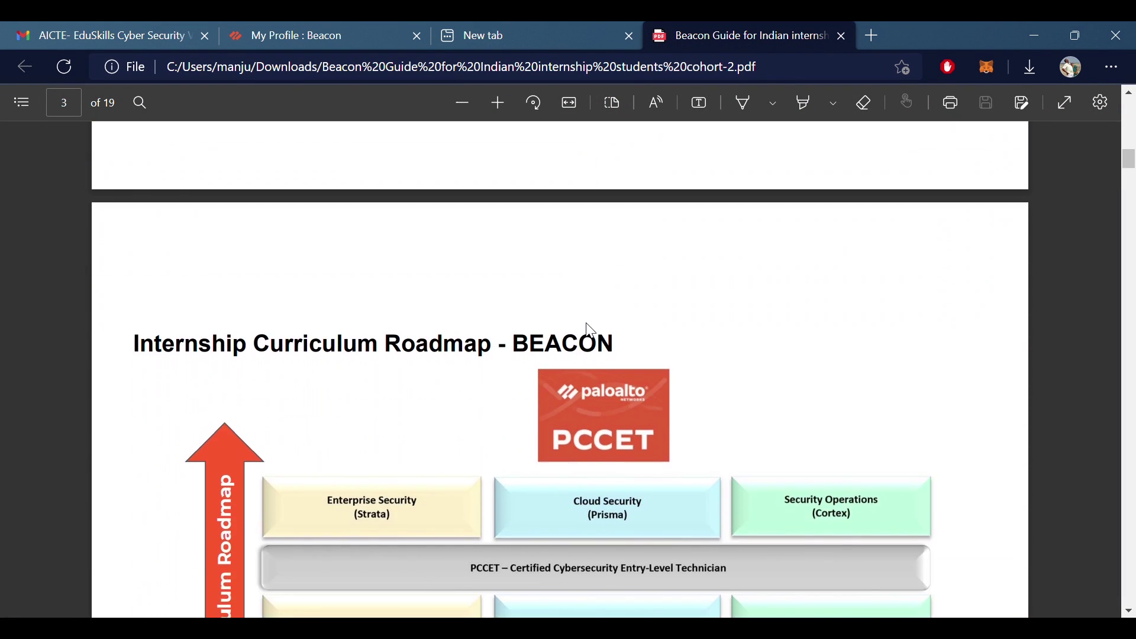
pyautogui.scroll(-2, 586, 330)
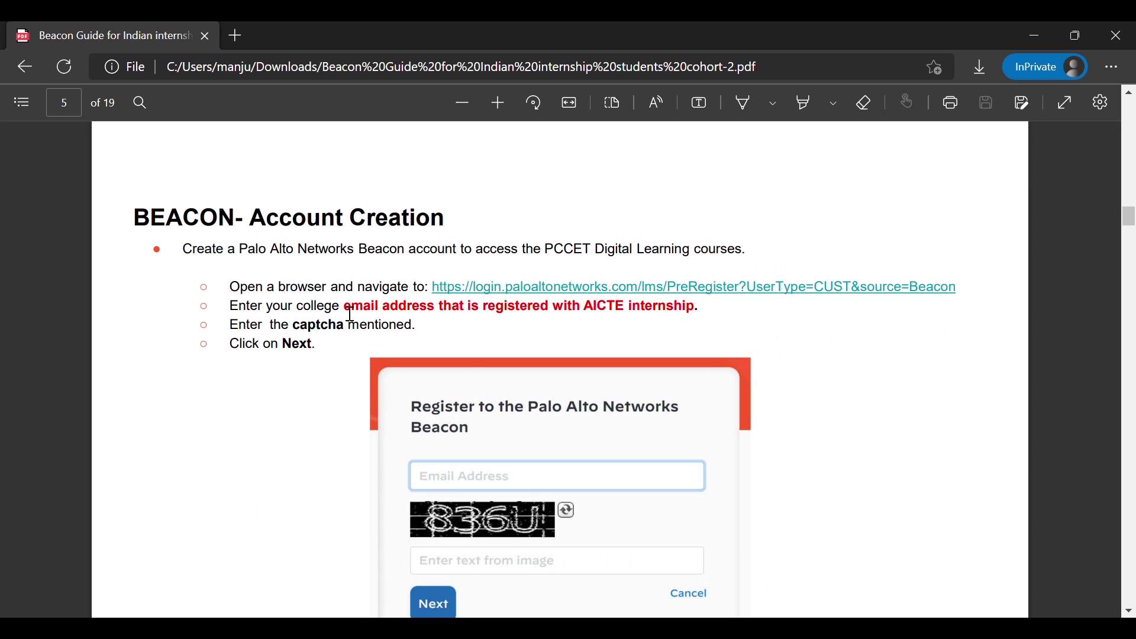
pyautogui.moveTo(351, 315); pyautogui.dragTo(705, 315)
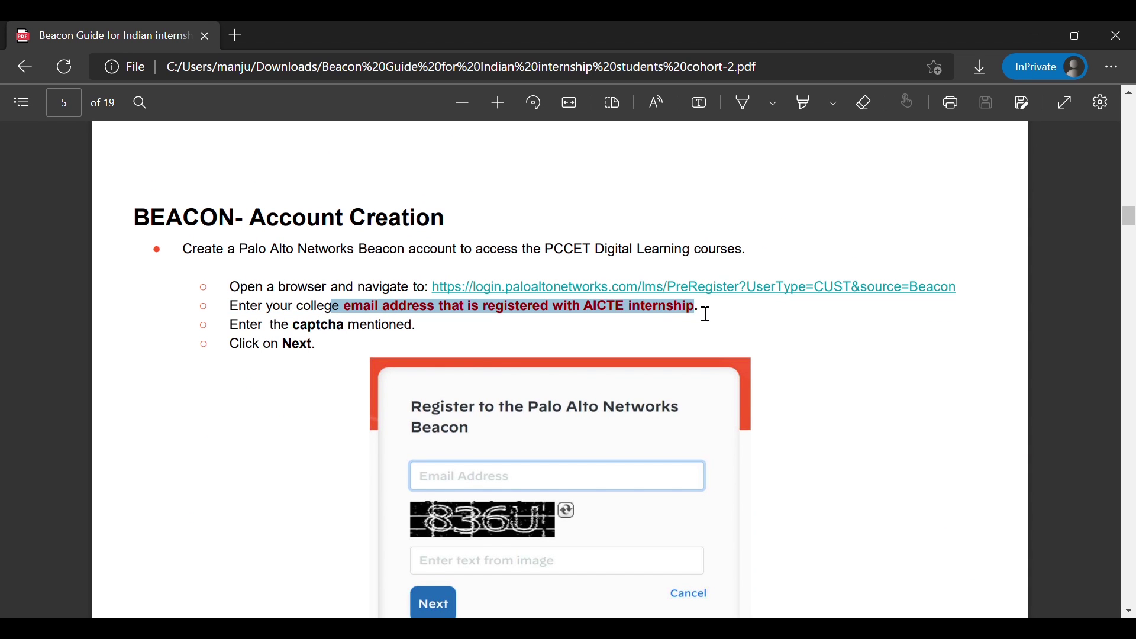
pyautogui.keyDown('ctrl'); pyautogui.scroll(5, 553, 347); pyautogui.keyUp('ctrl')
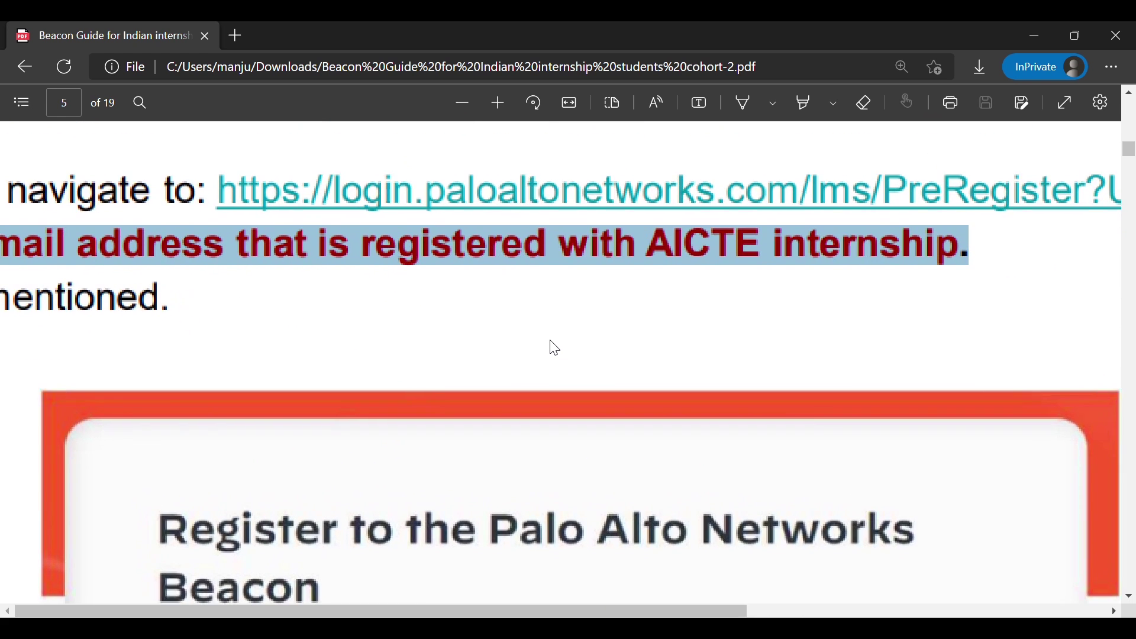
pyautogui.hscroll(2, 553, 348)
pyautogui.hscroll(-2, 554, 348)
pyautogui.hscroll(-2, 553, 348)
pyautogui.hscroll(-2, 554, 347)
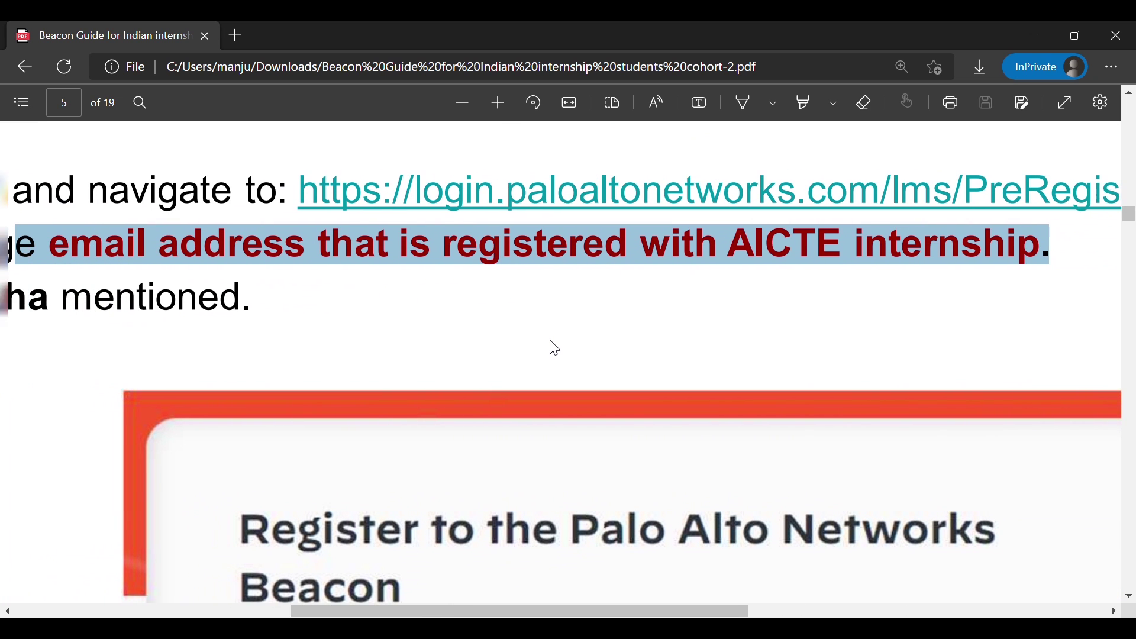
pyautogui.hscroll(-1, 553, 347)
pyautogui.keyDown('ctrl'); pyautogui.scroll(-1, 553, 347); pyautogui.keyUp('ctrl')
pyautogui.keyDown('ctrl'); pyautogui.scroll(-4, 553, 347); pyautogui.keyUp('ctrl')
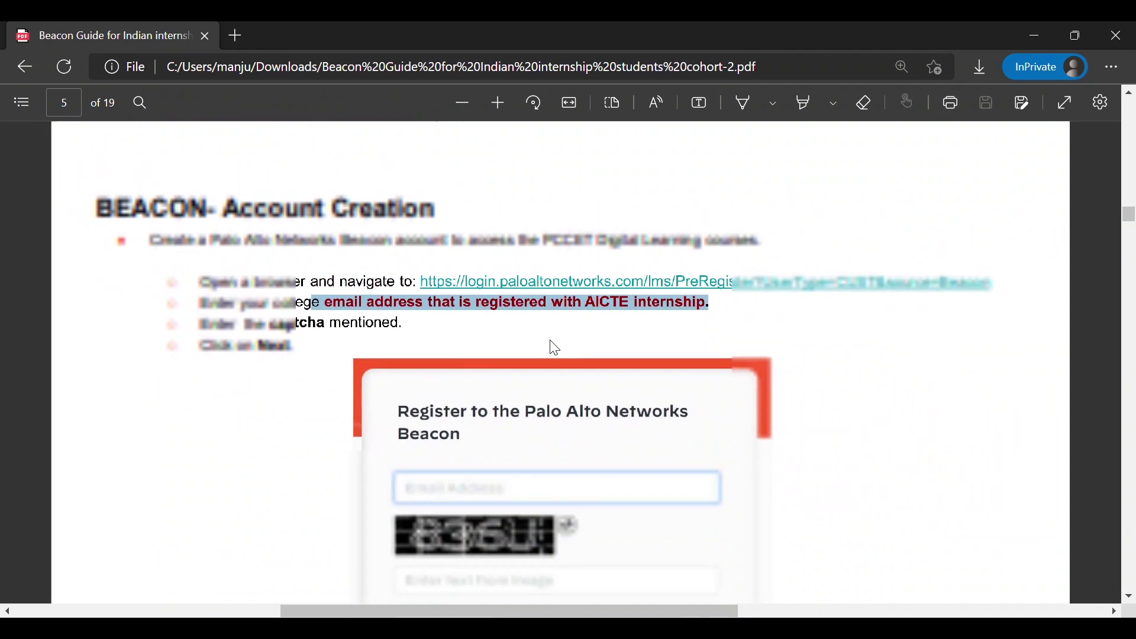
pyautogui.scroll(-1, 553, 347)
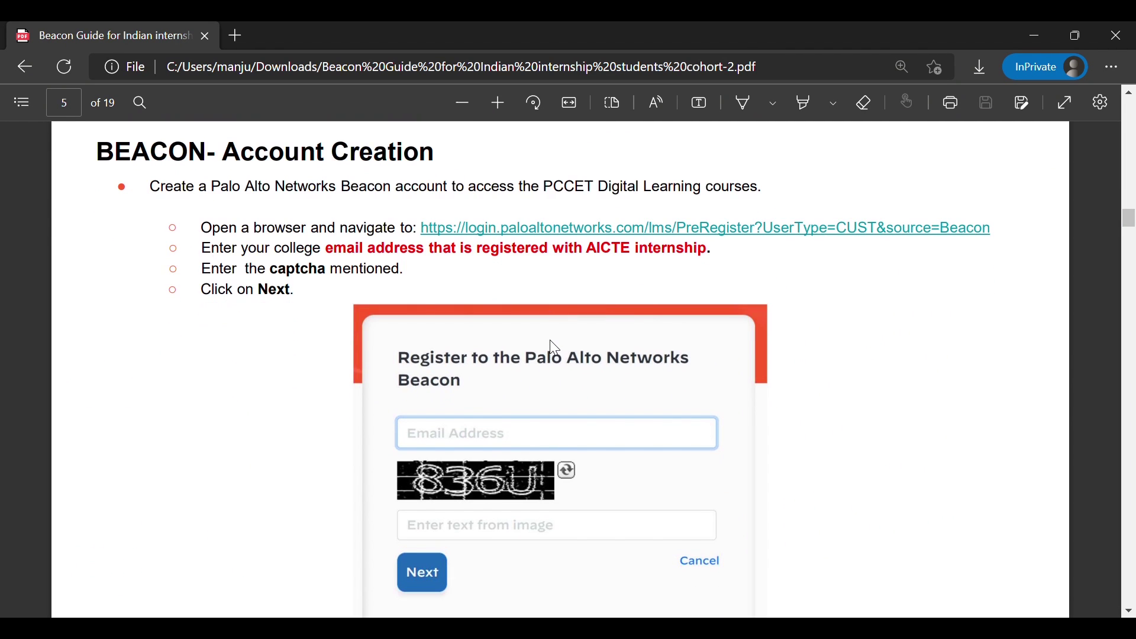
pyautogui.click(610, 234)
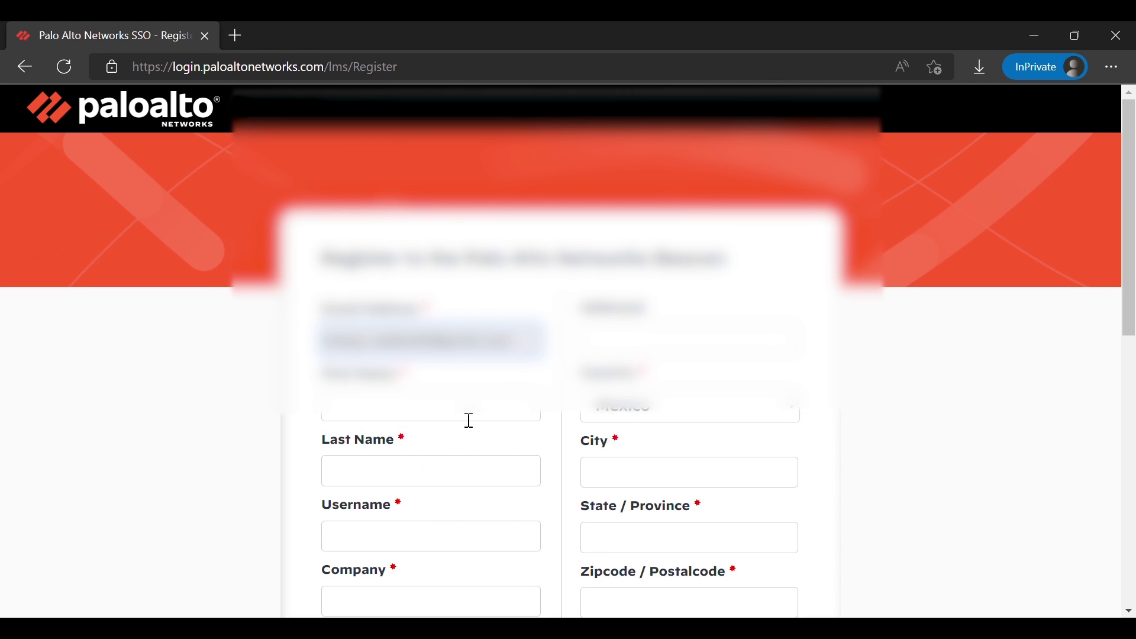
pyautogui.scroll(-3, 469, 421)
pyautogui.scroll(-1, 469, 420)
pyautogui.scroll(-2, 464, 419)
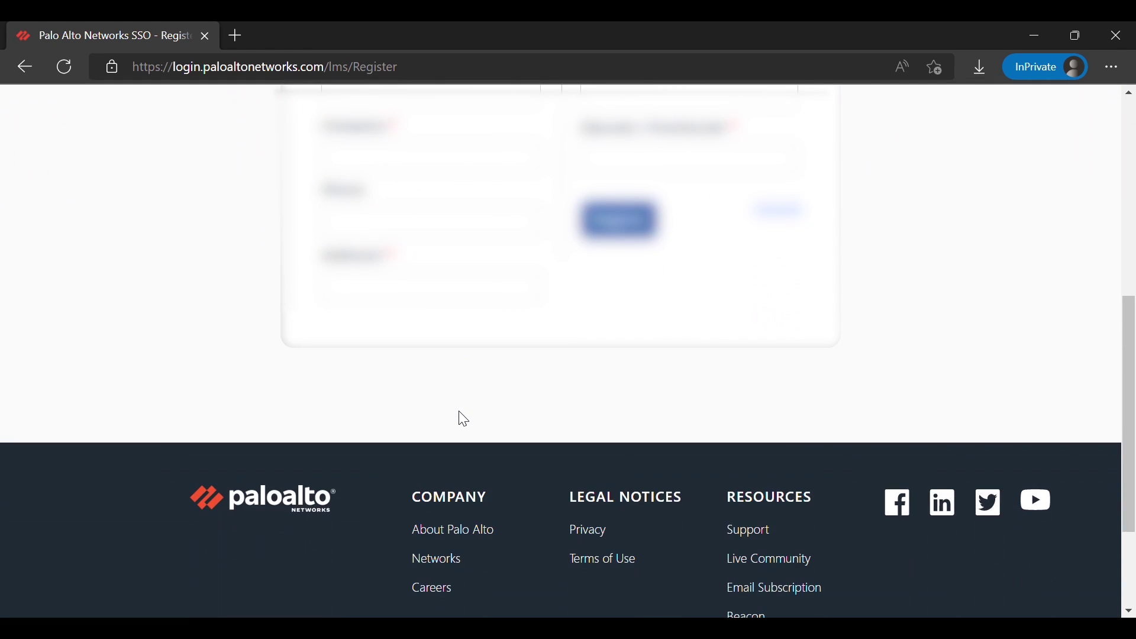
pyautogui.scroll(3, 464, 419)
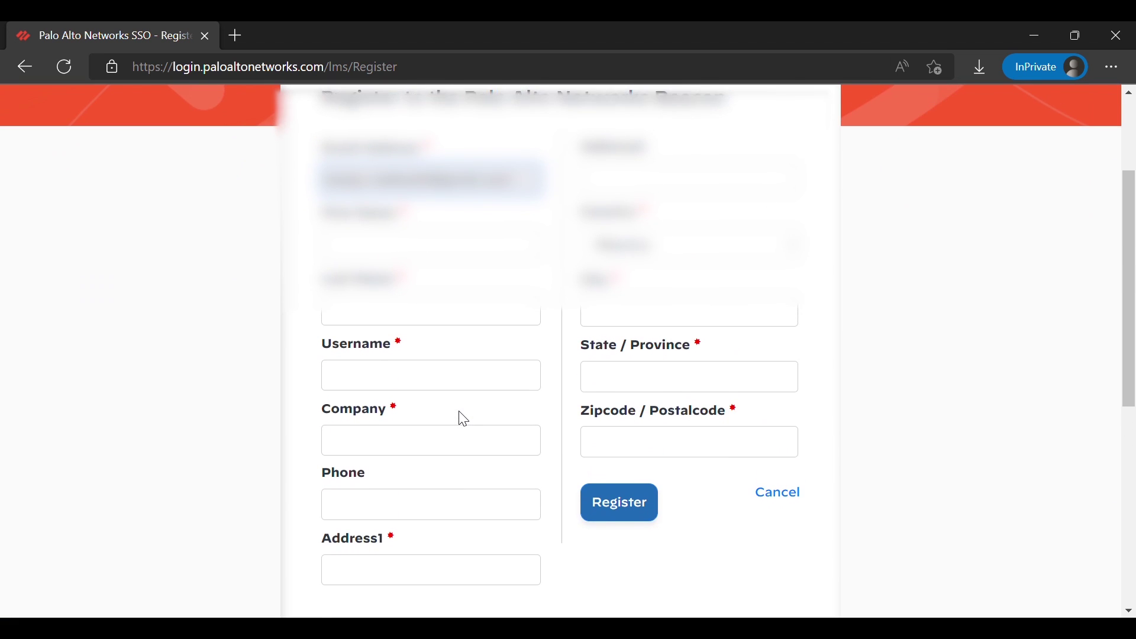
pyautogui.scroll(1, 464, 419)
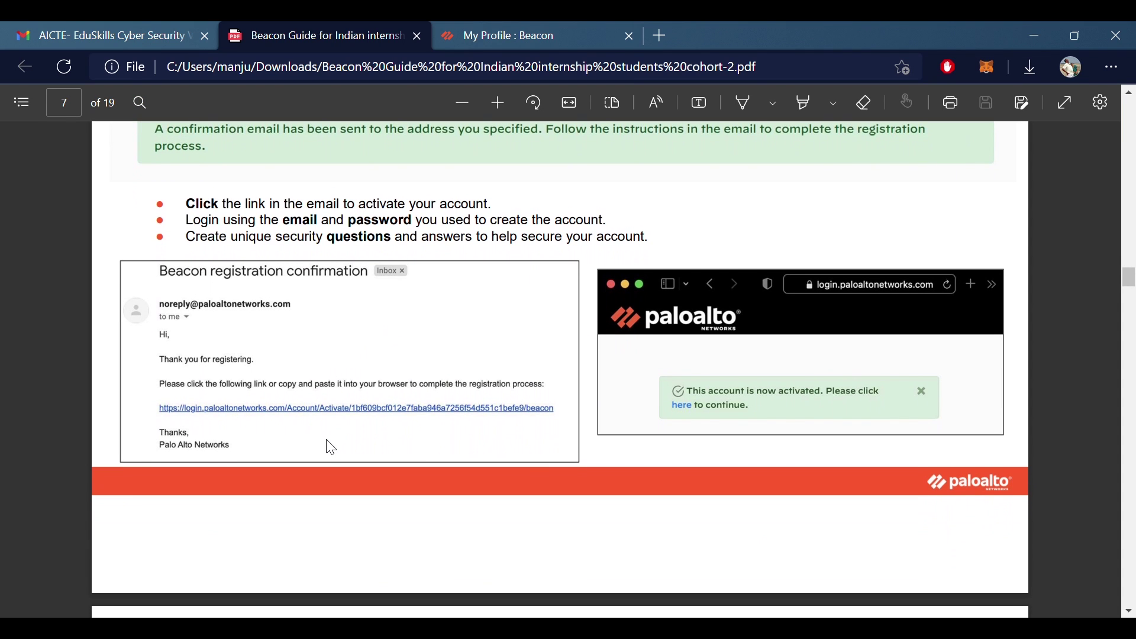
pyautogui.keyDown('ctrl'); pyautogui.scroll(2, 330, 446); pyautogui.keyUp('ctrl')
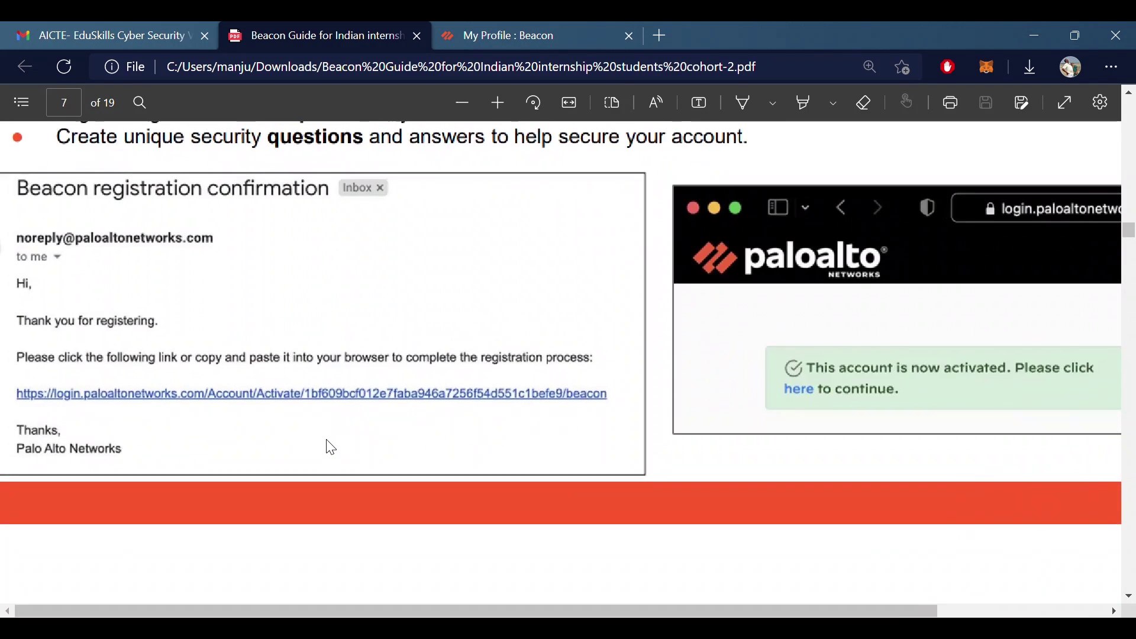
pyautogui.keyDown('ctrl'); pyautogui.scroll(1, 329, 446); pyautogui.keyUp('ctrl')
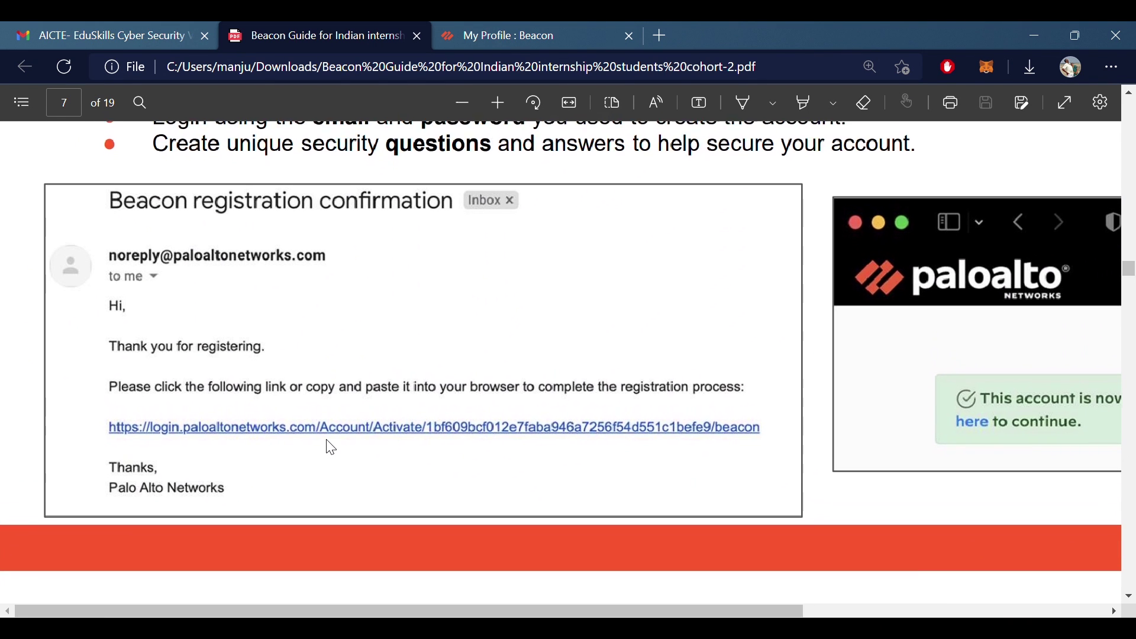
pyautogui.keyDown('ctrl'); pyautogui.scroll(-2, 330, 447); pyautogui.keyUp('ctrl')
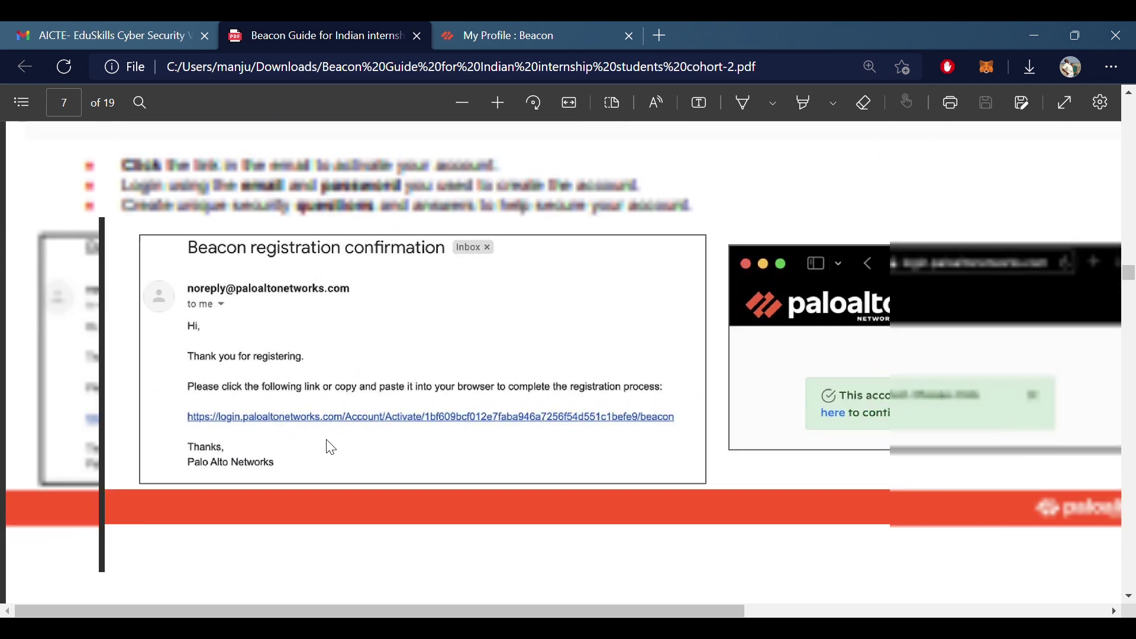
pyautogui.scroll(-5, 330, 447)
pyautogui.scroll(-3, 329, 447)
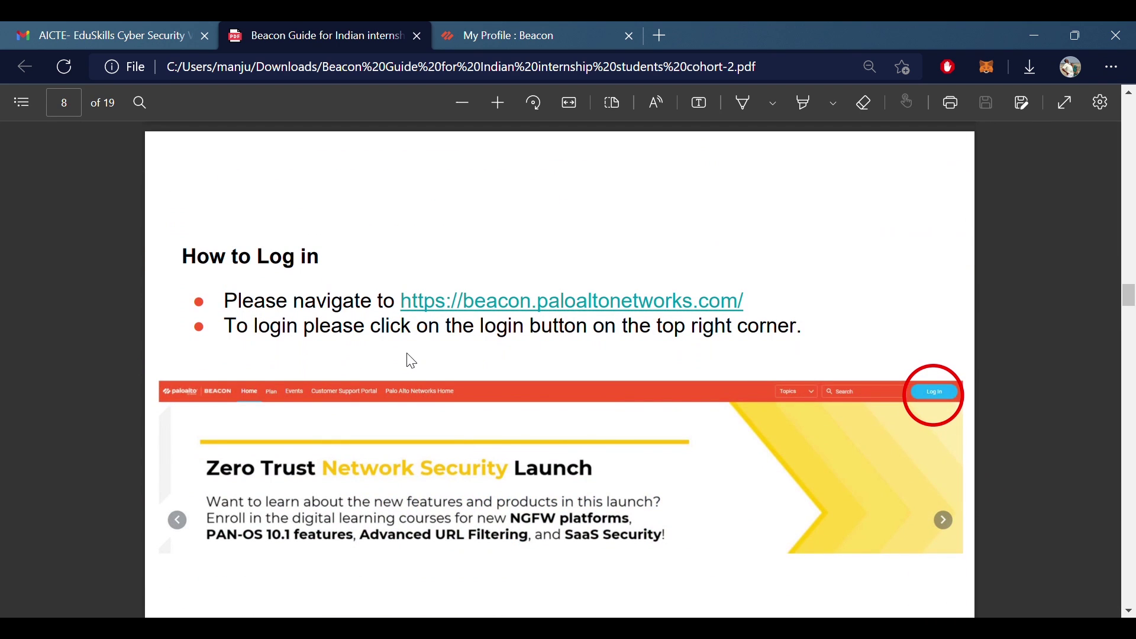
pyautogui.scroll(-2, 486, 310)
pyautogui.scroll(-5, 485, 309)
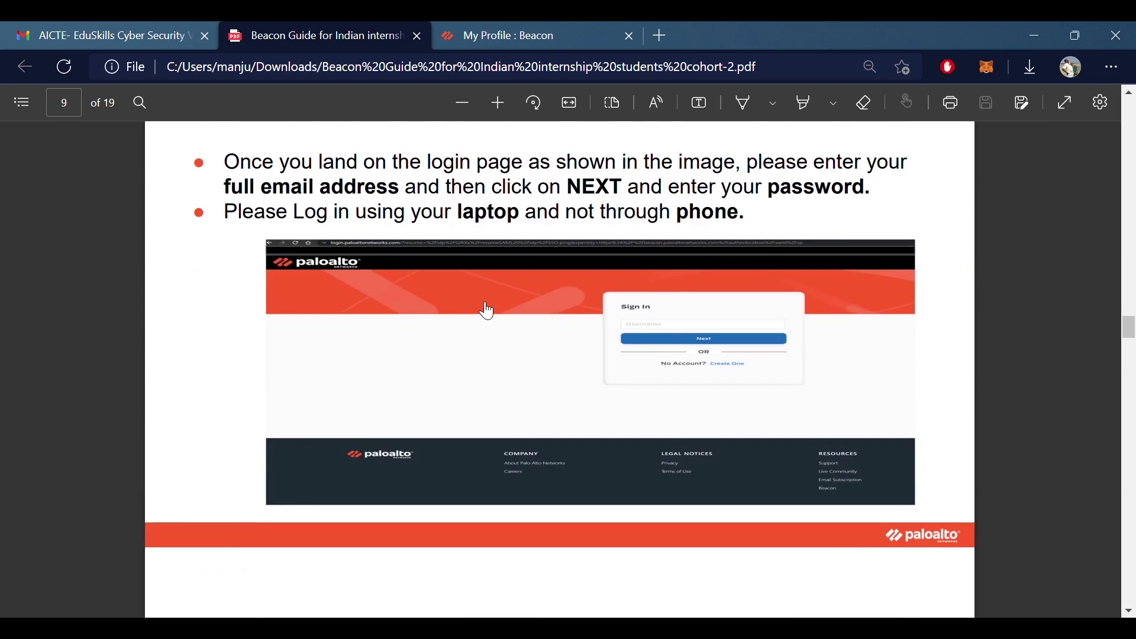
pyautogui.scroll(-5, 485, 309)
pyautogui.scroll(-4, 486, 308)
pyautogui.scroll(-1, 485, 309)
pyautogui.scroll(-4, 486, 309)
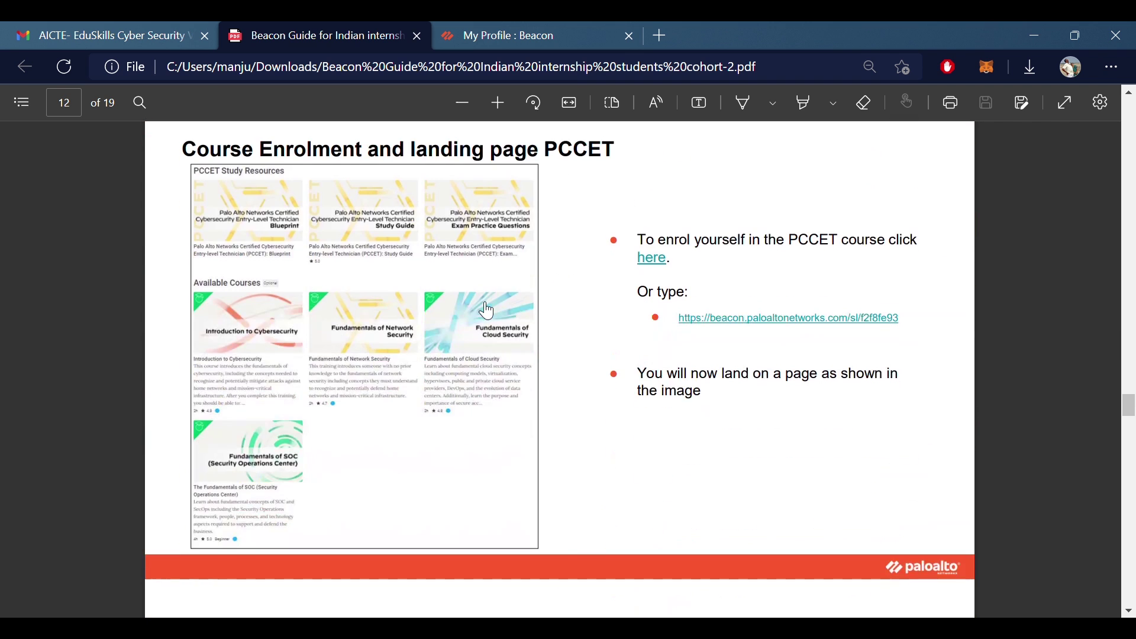
pyautogui.scroll(-1, 485, 310)
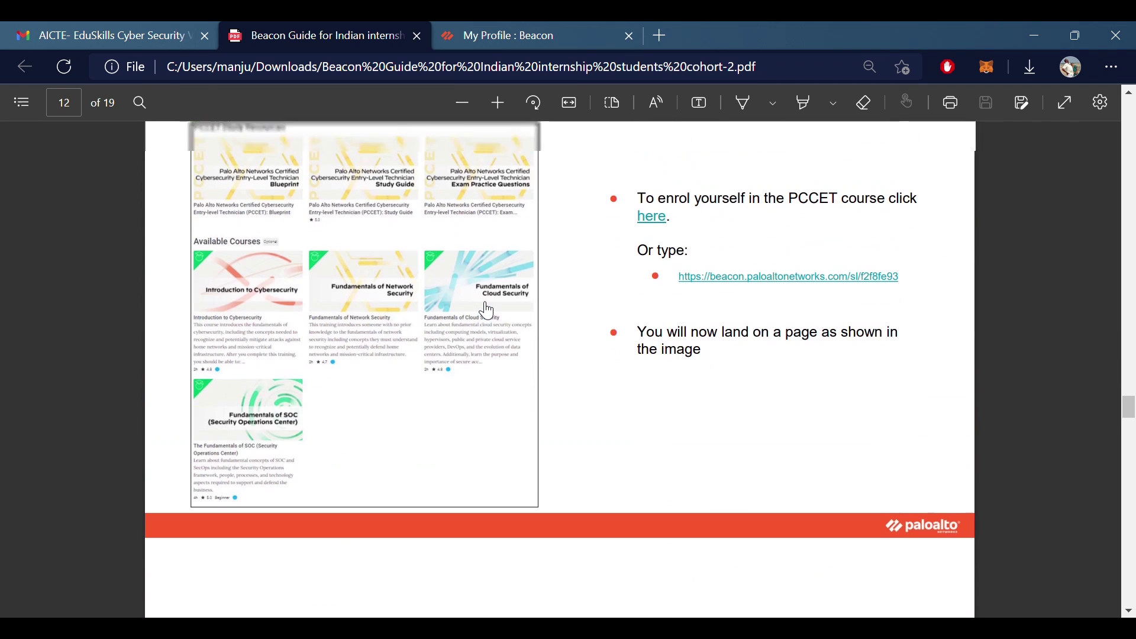
# Follow the guide's PCCET course enrolment link on page 12.
pyautogui.click(789, 284)
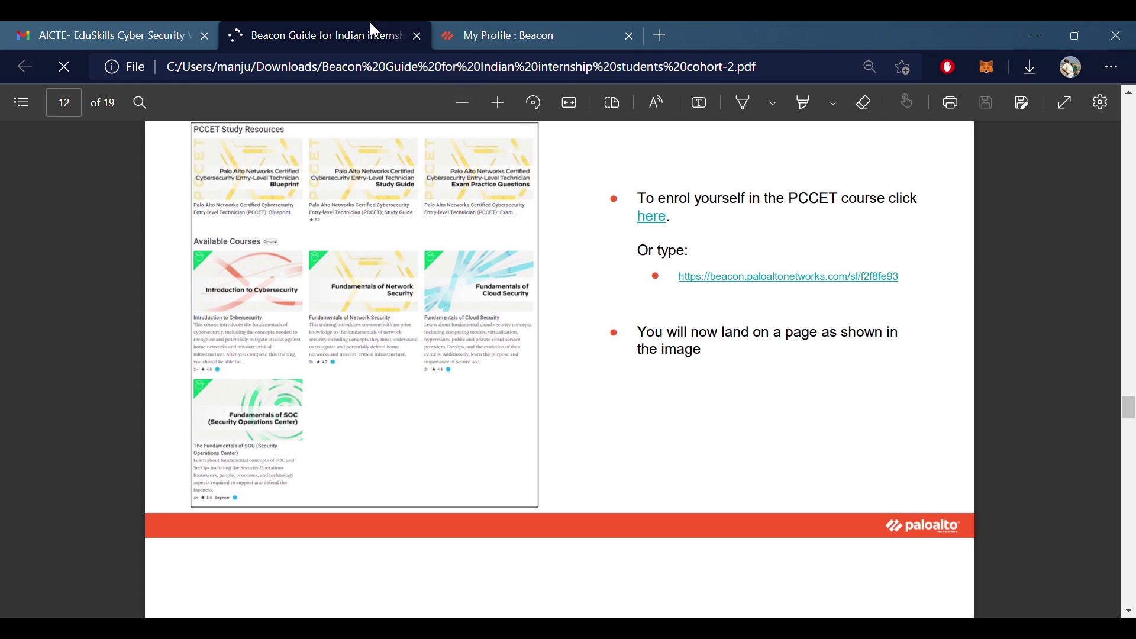
pyautogui.scroll(-3, 489, 273)
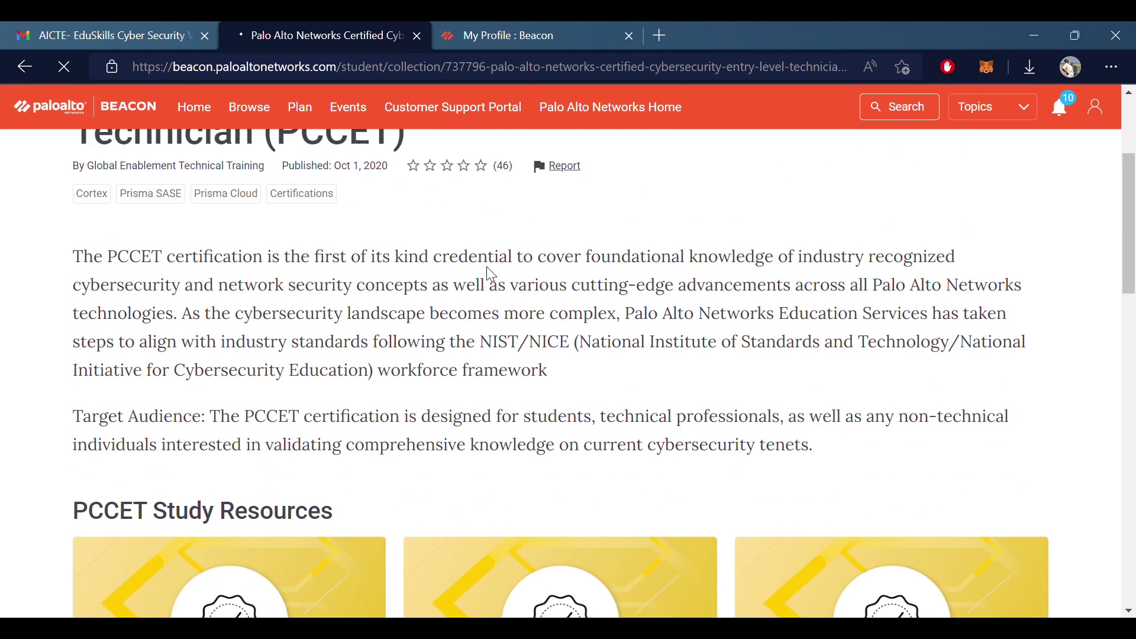
pyautogui.scroll(-2, 490, 273)
pyautogui.scroll(-5, 493, 274)
pyautogui.scroll(-2, 494, 274)
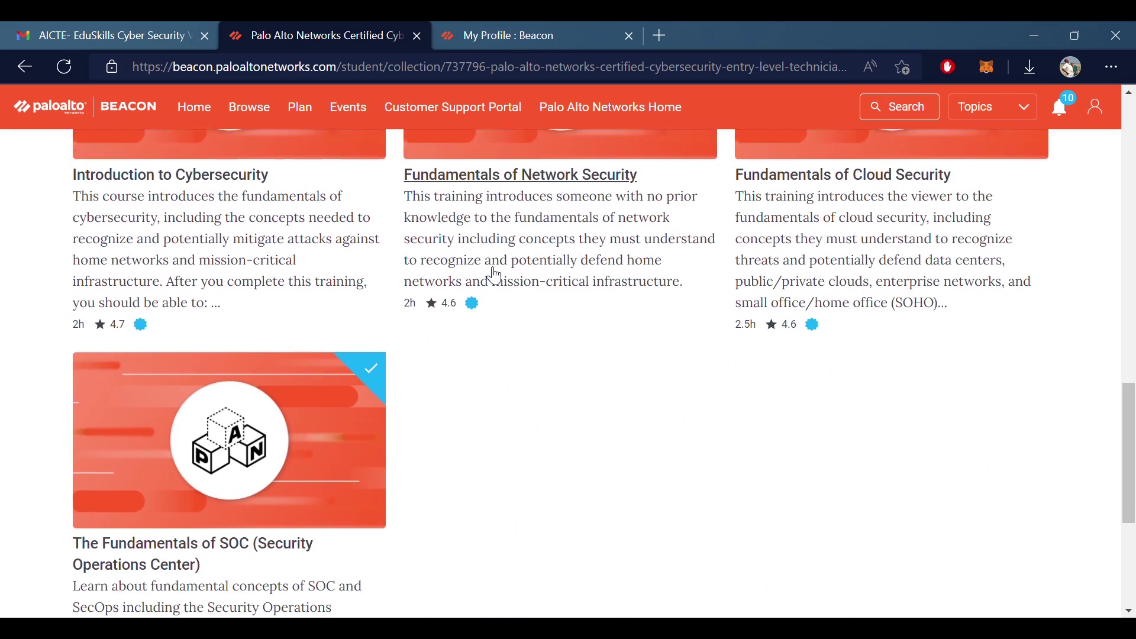
pyautogui.scroll(-1, 492, 273)
pyautogui.scroll(-3, 489, 272)
pyautogui.scroll(15, 487, 272)
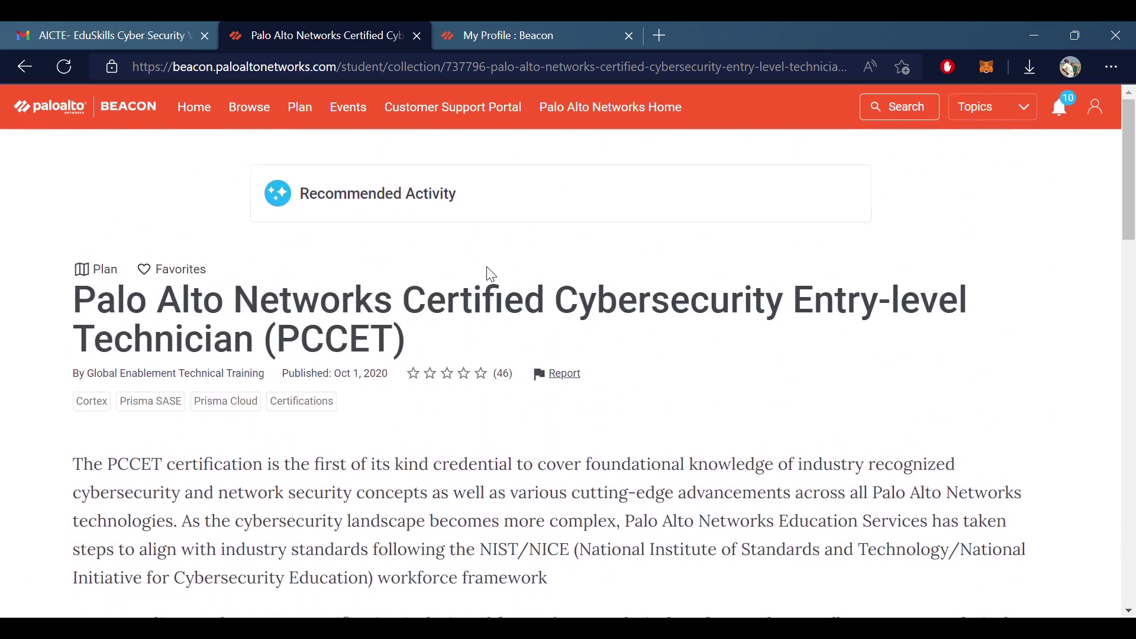
pyautogui.scroll(-3, 489, 272)
pyautogui.scroll(-3, 490, 273)
pyautogui.scroll(-3, 494, 274)
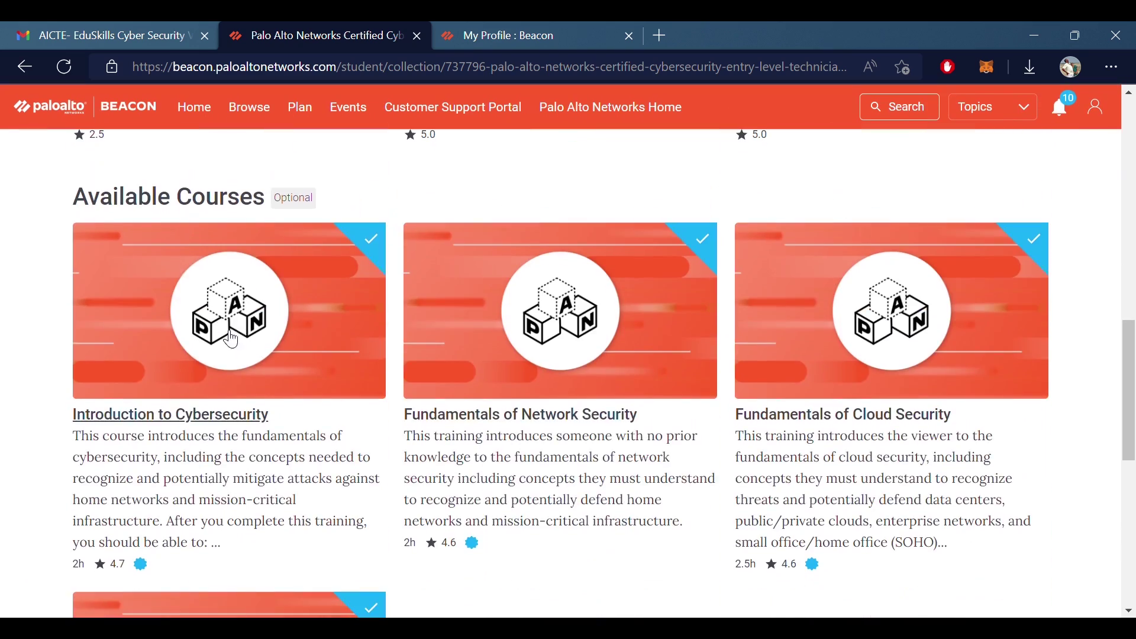
pyautogui.scroll(-2, 586, 432)
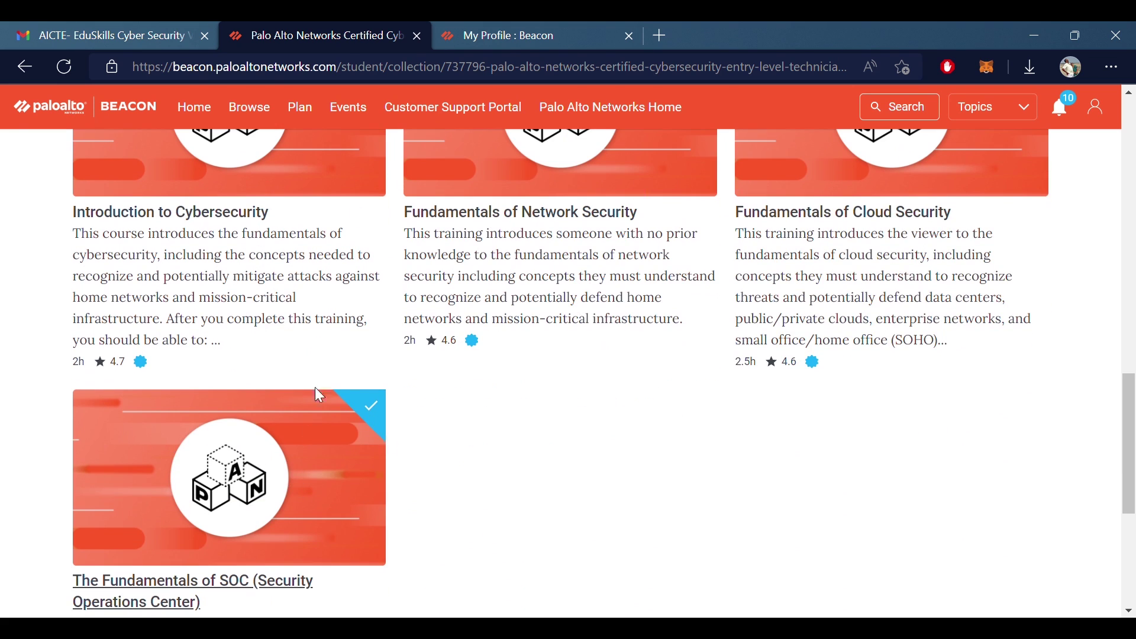
# Go to the Introduction to Cybersecurity course from the PCCET Available Courses cards.
pyautogui.click(182, 216)
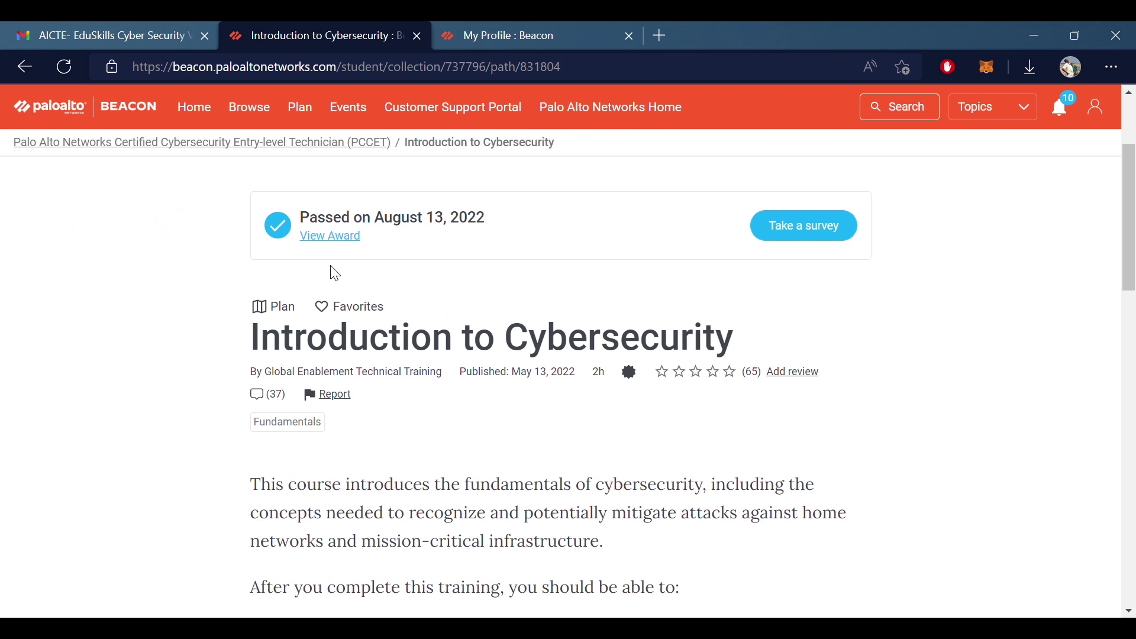
pyautogui.scroll(-2, 350, 278)
pyautogui.scroll(-2, 353, 284)
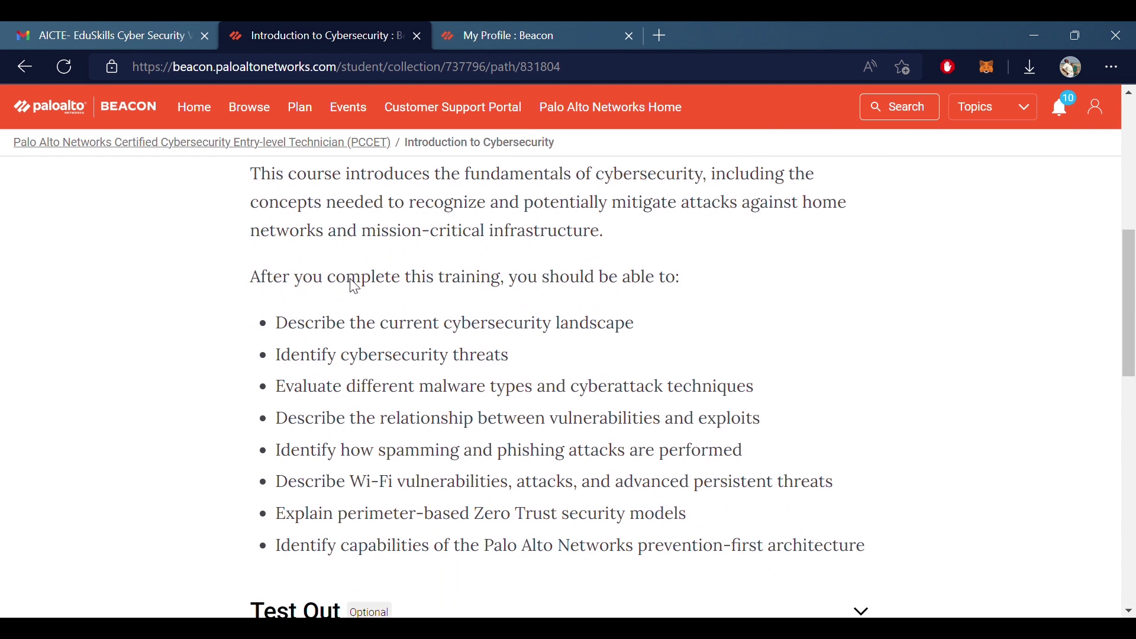
pyautogui.scroll(-3, 353, 285)
pyautogui.scroll(-1, 393, 286)
pyautogui.scroll(-1, 358, 292)
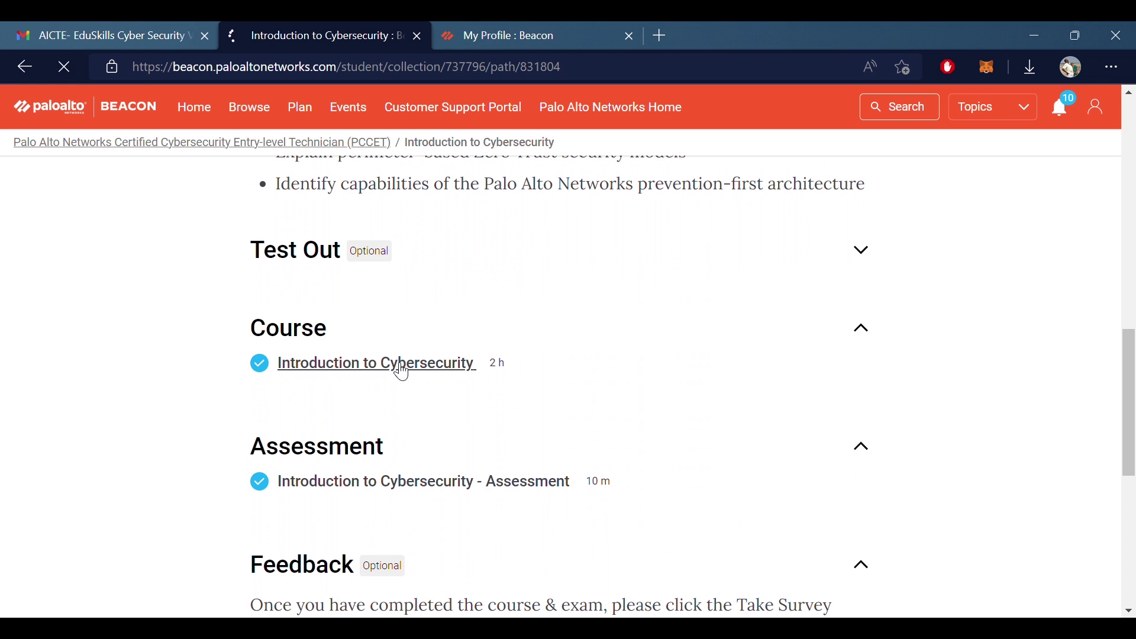
pyautogui.scroll(-1, 396, 368)
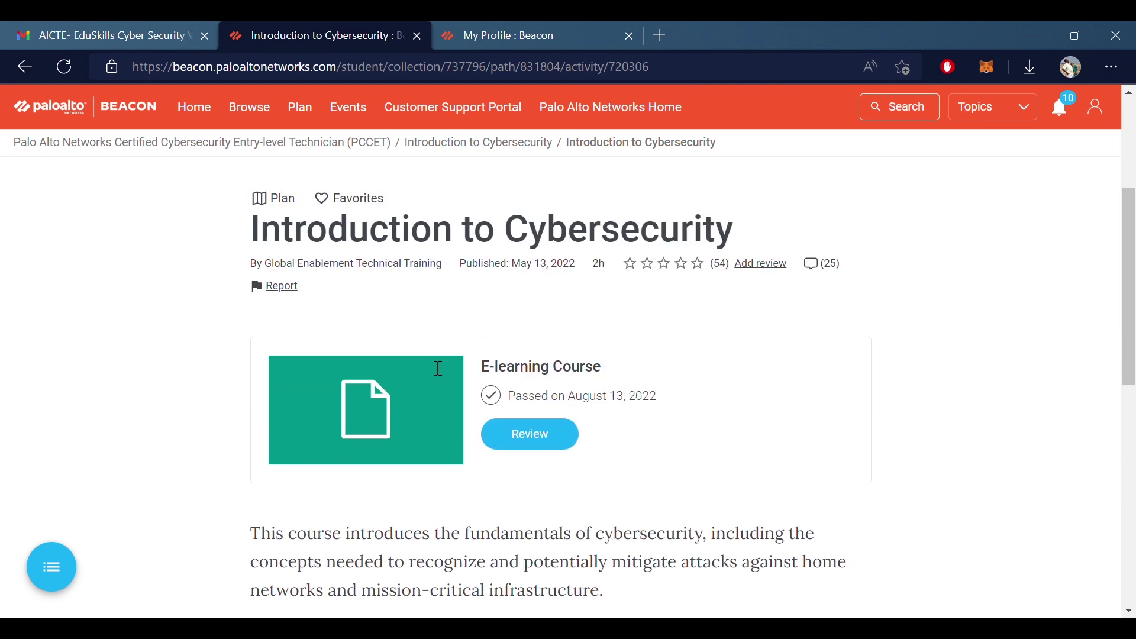
pyautogui.scroll(-2, 436, 369)
pyautogui.scroll(-2, 438, 368)
pyautogui.scroll(-3, 436, 368)
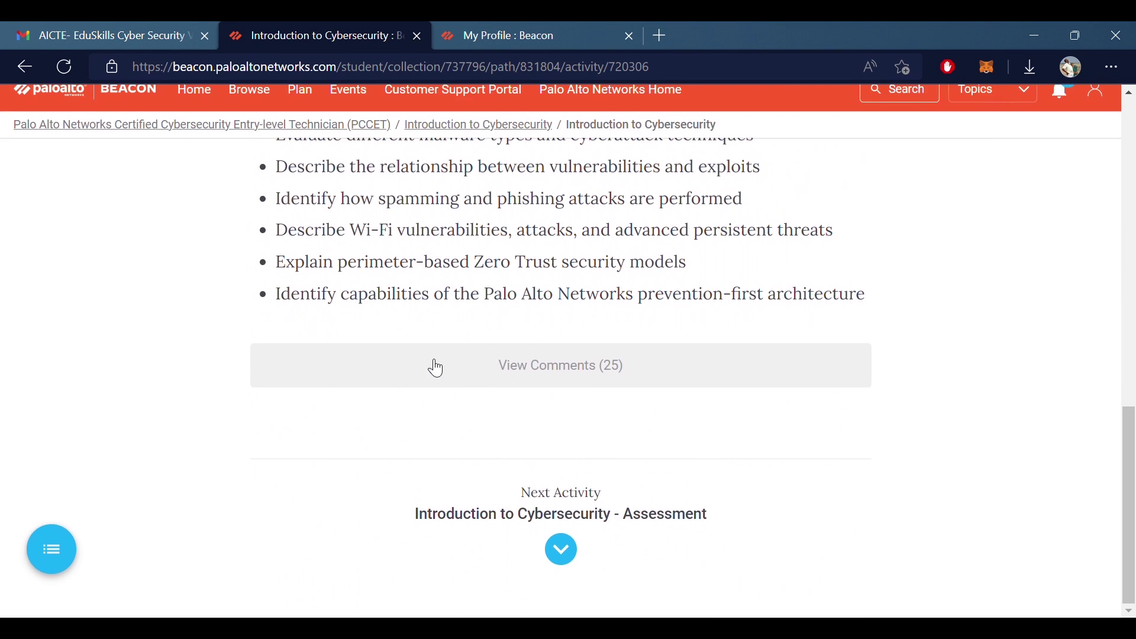
pyautogui.scroll(3, 435, 368)
pyautogui.scroll(2, 436, 368)
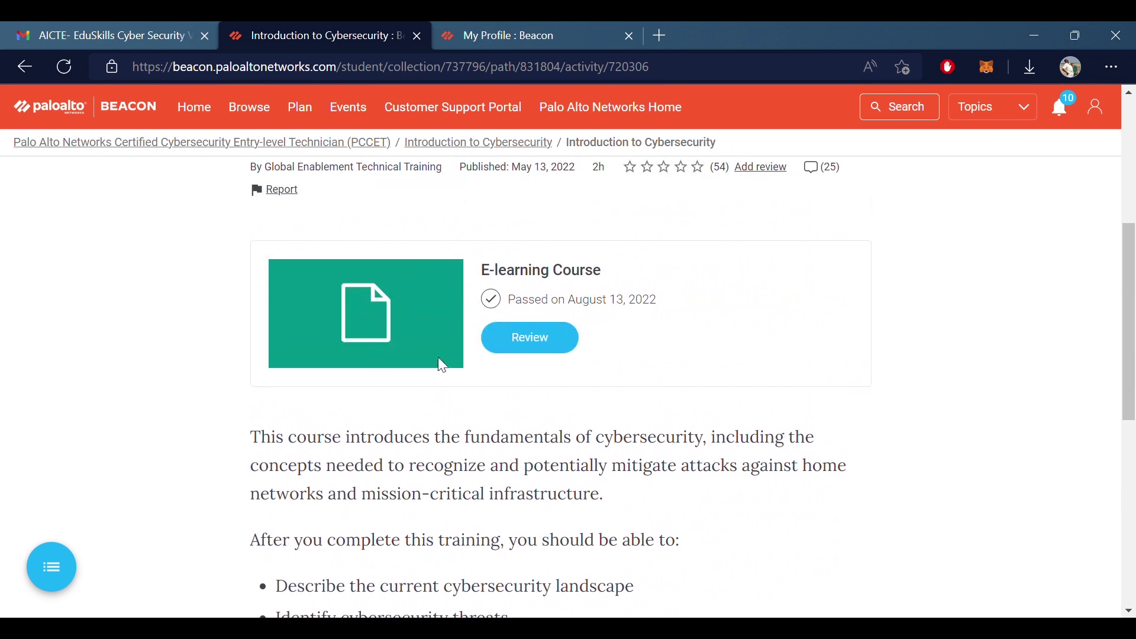
# Review the Introduction to Cybersecurity e-learning content, including the Security Models lesson.
pyautogui.click(535, 342)
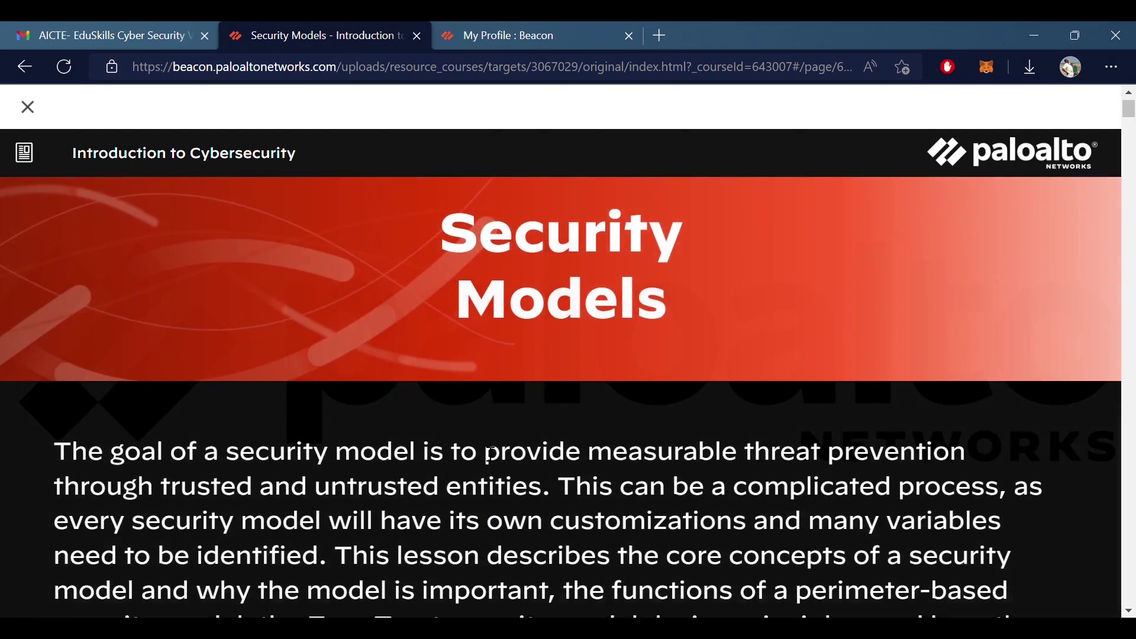
pyautogui.scroll(-4, 484, 451)
pyautogui.scroll(-2, 491, 456)
pyautogui.scroll(-3, 491, 454)
pyautogui.scroll(-4, 481, 449)
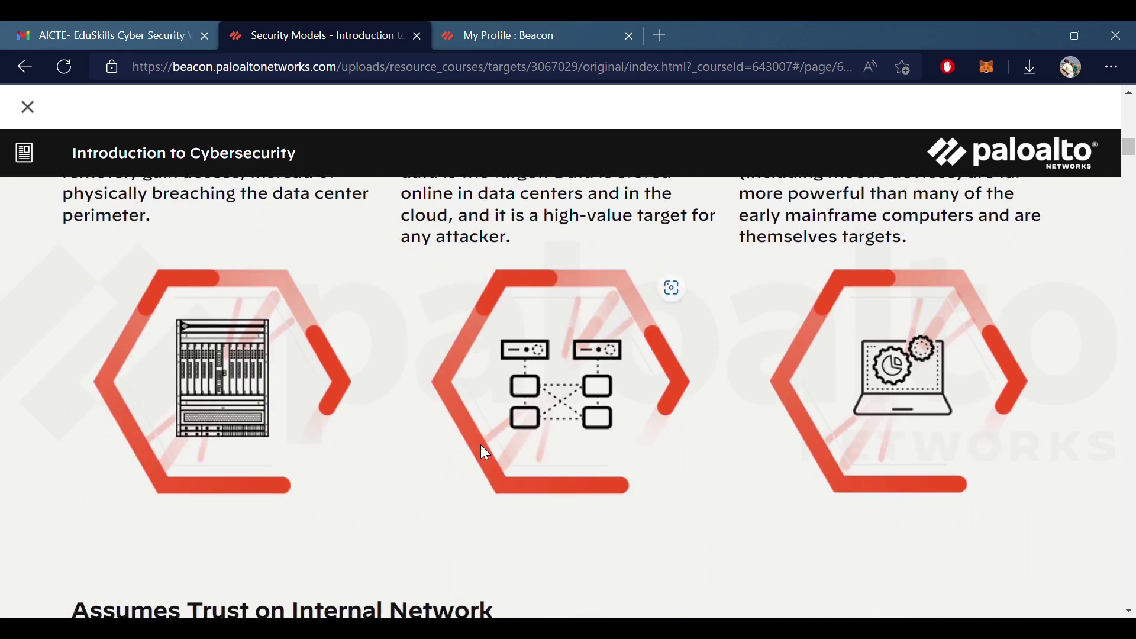
pyautogui.scroll(-4, 480, 448)
pyautogui.scroll(-4, 480, 453)
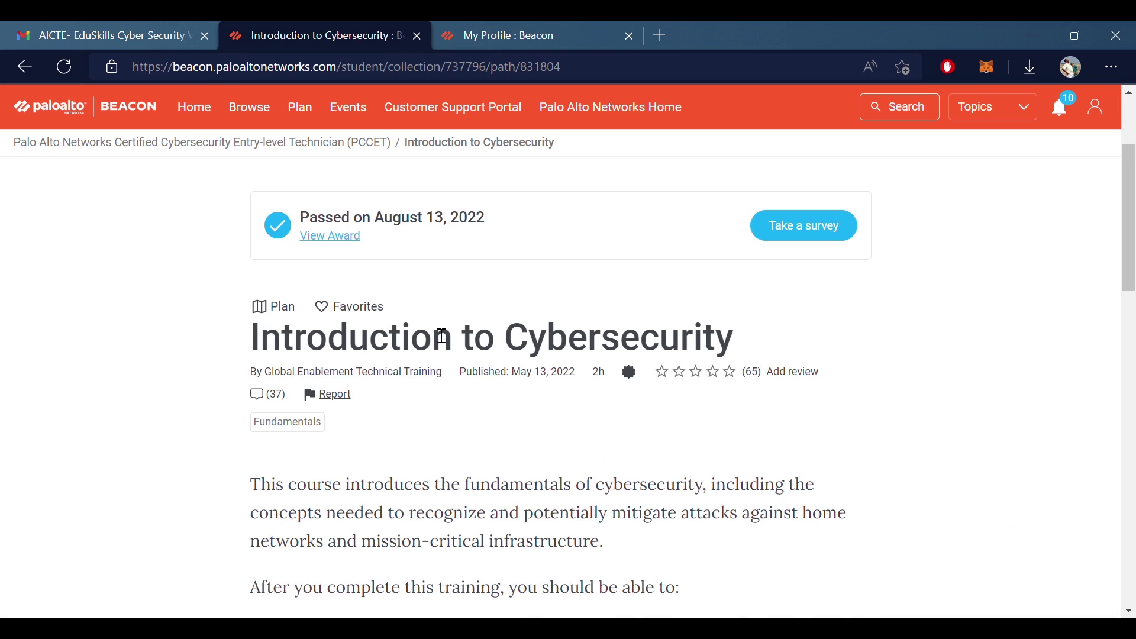
pyautogui.scroll(-4, 435, 333)
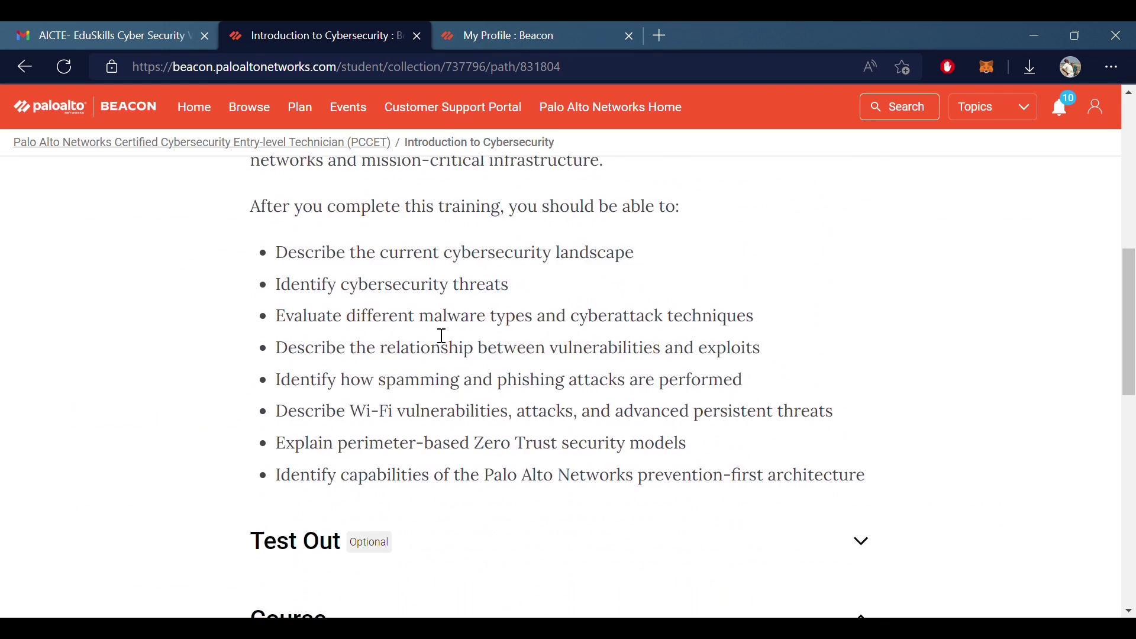
pyautogui.scroll(-4, 435, 333)
pyautogui.scroll(-2, 429, 331)
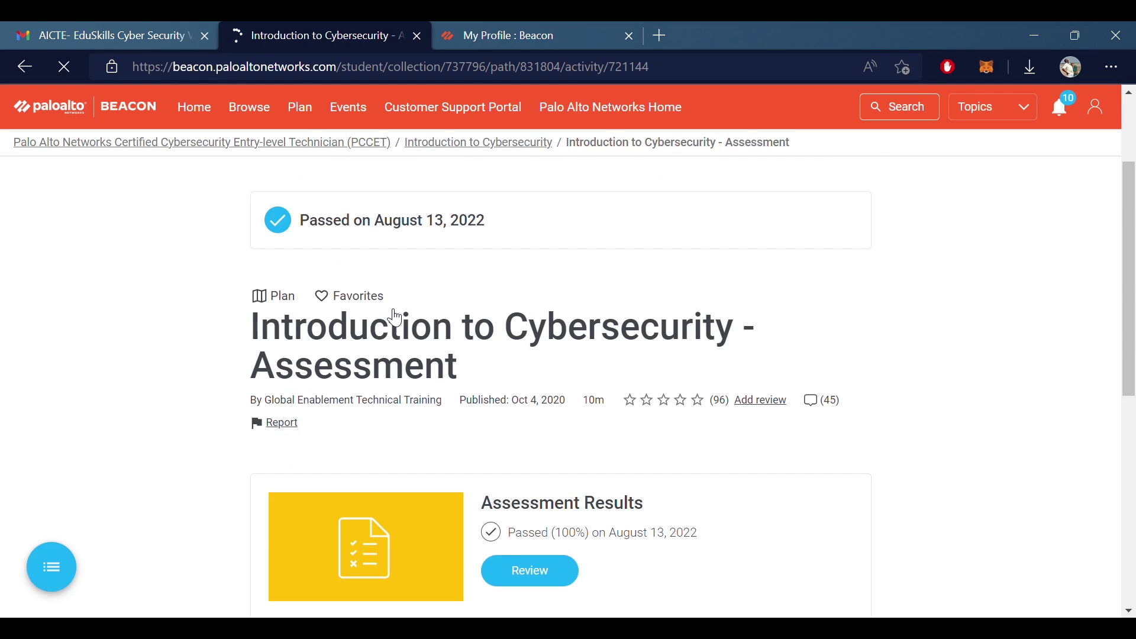
pyautogui.scroll(-1, 394, 317)
pyautogui.scroll(-3, 394, 317)
pyautogui.scroll(-2, 395, 317)
pyautogui.scroll(3, 394, 318)
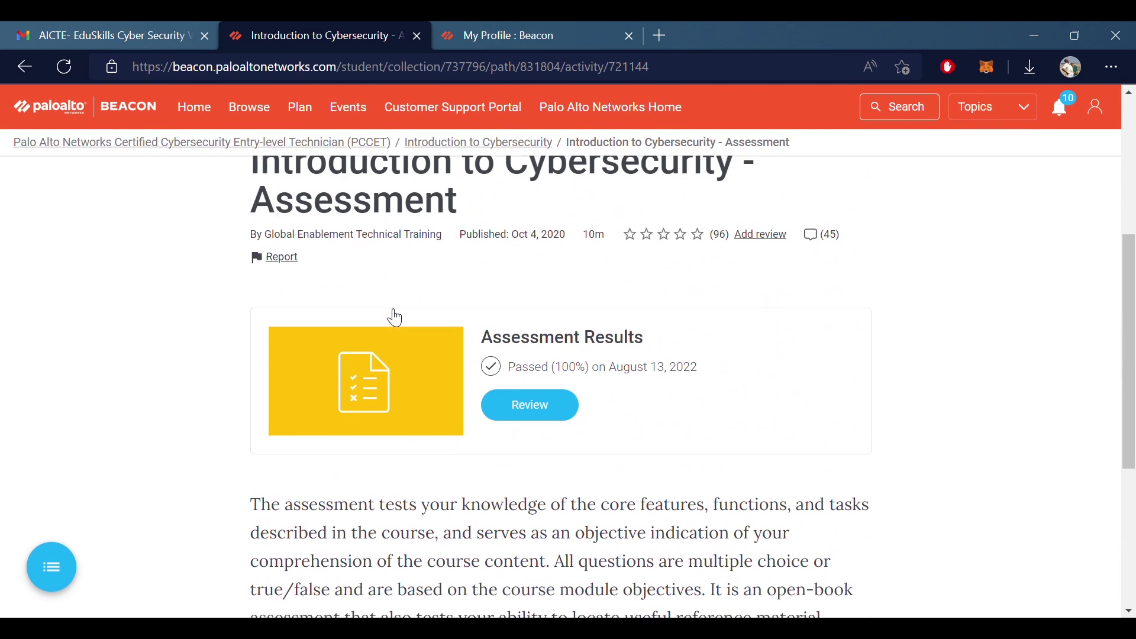
# View the assessment report showing 100% with 10/10 points, then return to the activity page.
pyautogui.click(555, 441)
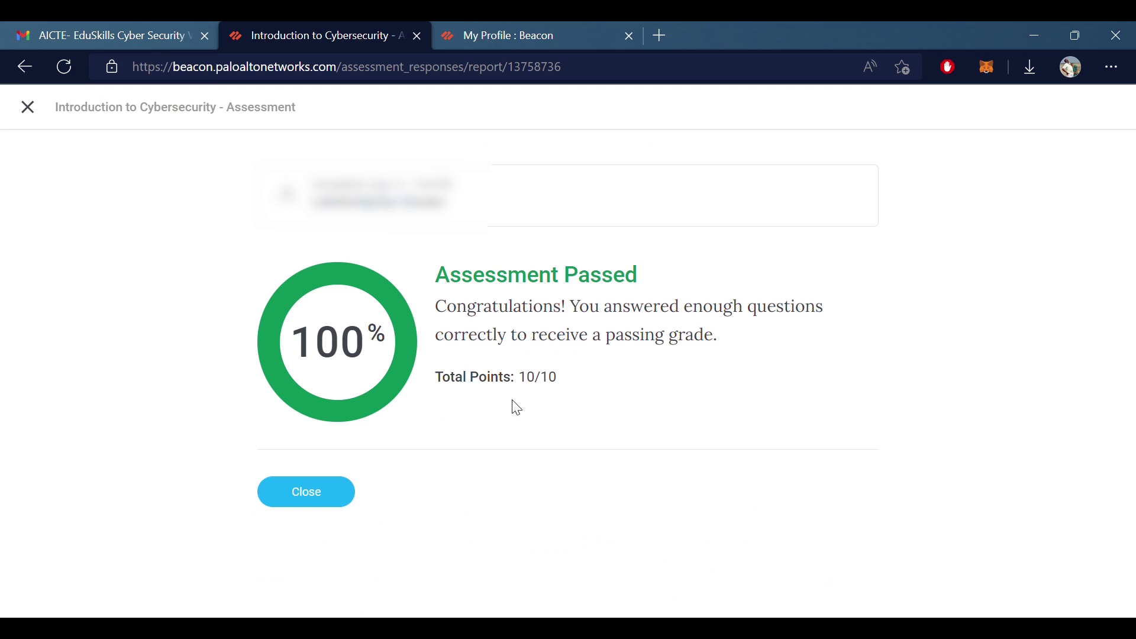
pyautogui.scroll(-1, 548, 345)
pyautogui.scroll(1, 548, 346)
pyautogui.click(30, 68)
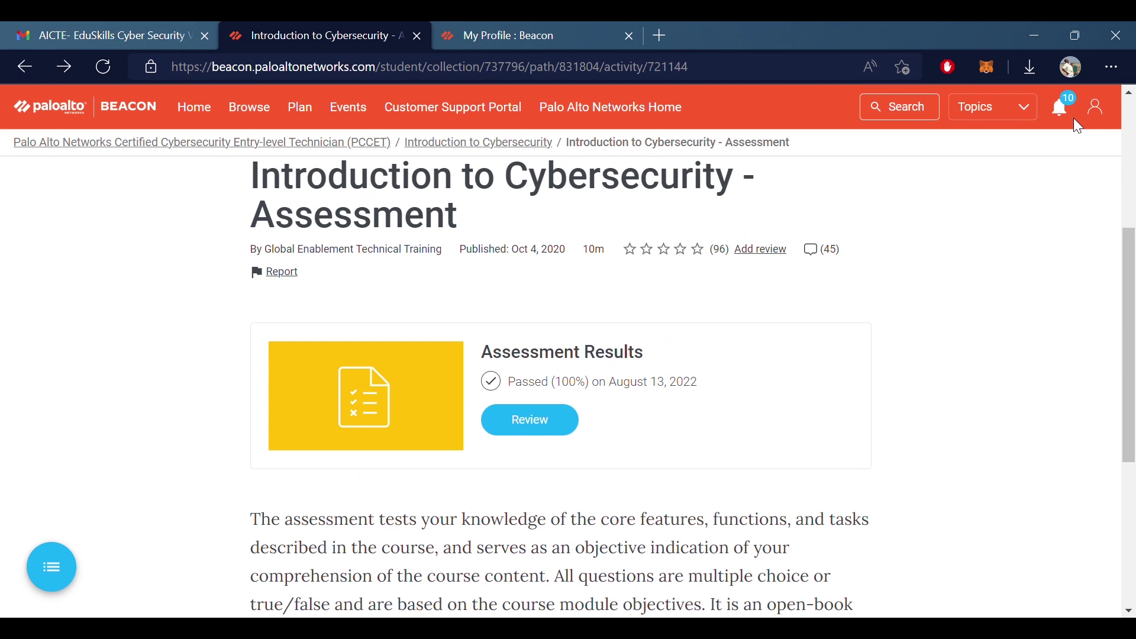
# Go to My Profile's Awards and view the Fundamentals of SOC completion certificate.
pyautogui.click(1097, 110)
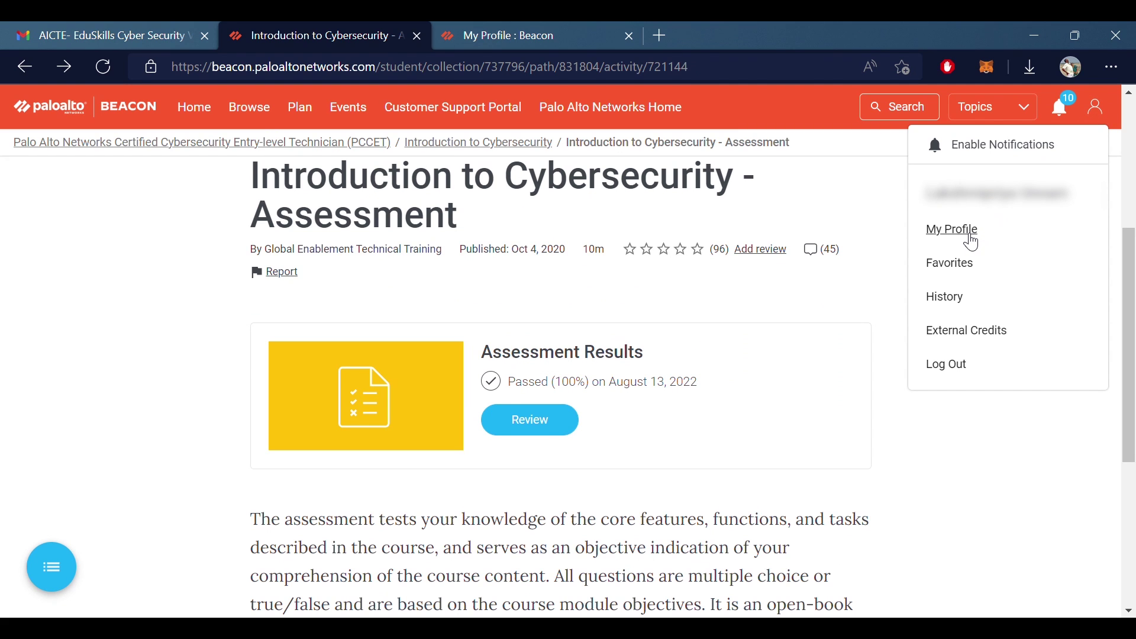
pyautogui.click(951, 229)
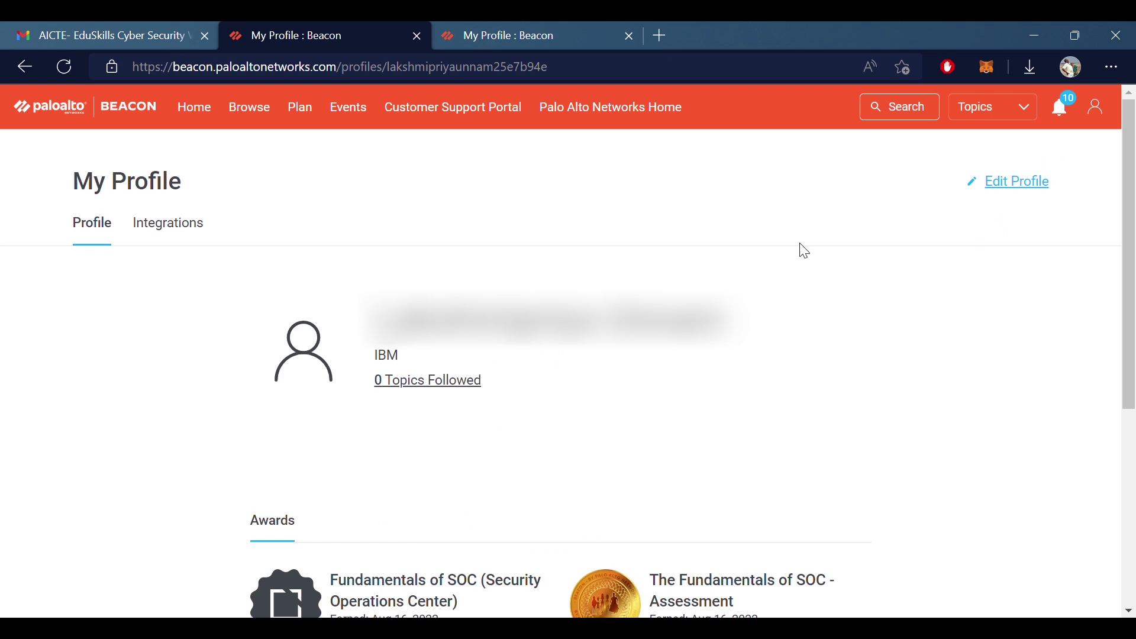
pyautogui.scroll(-3, 508, 343)
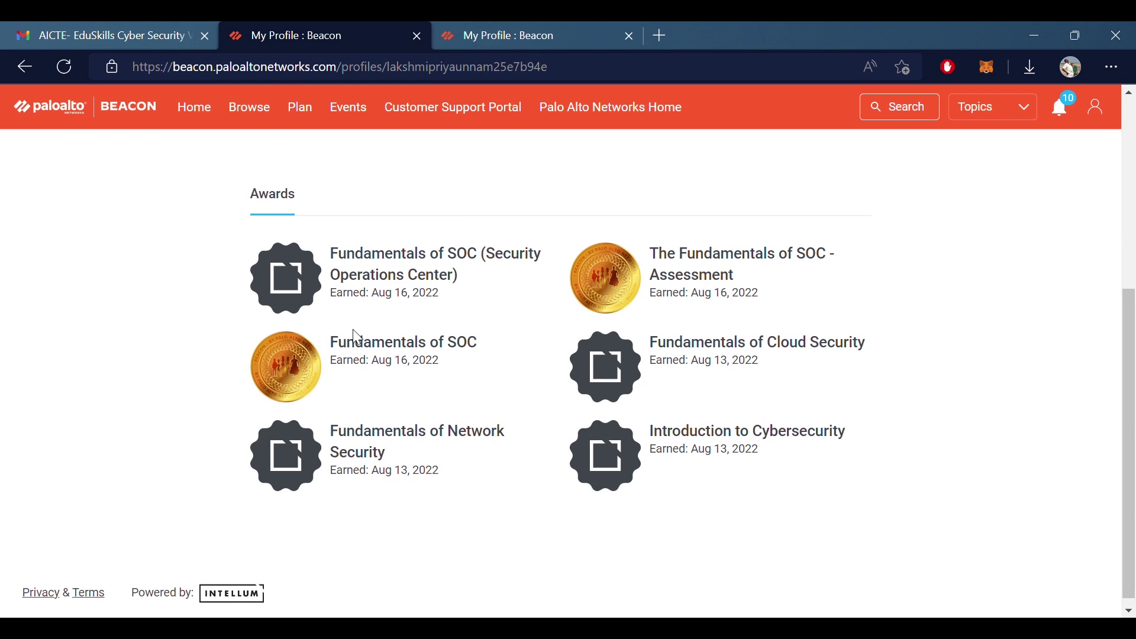
pyautogui.click(370, 252)
pyautogui.scroll(-2, 369, 248)
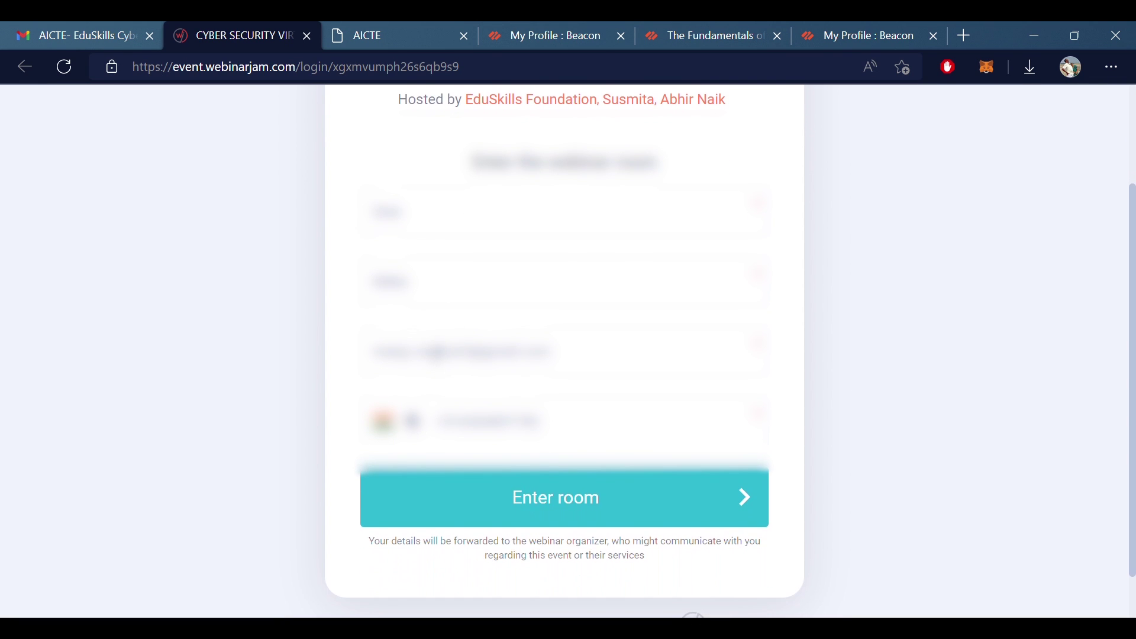
pyautogui.scroll(1, 435, 355)
pyautogui.scroll(-2, 435, 356)
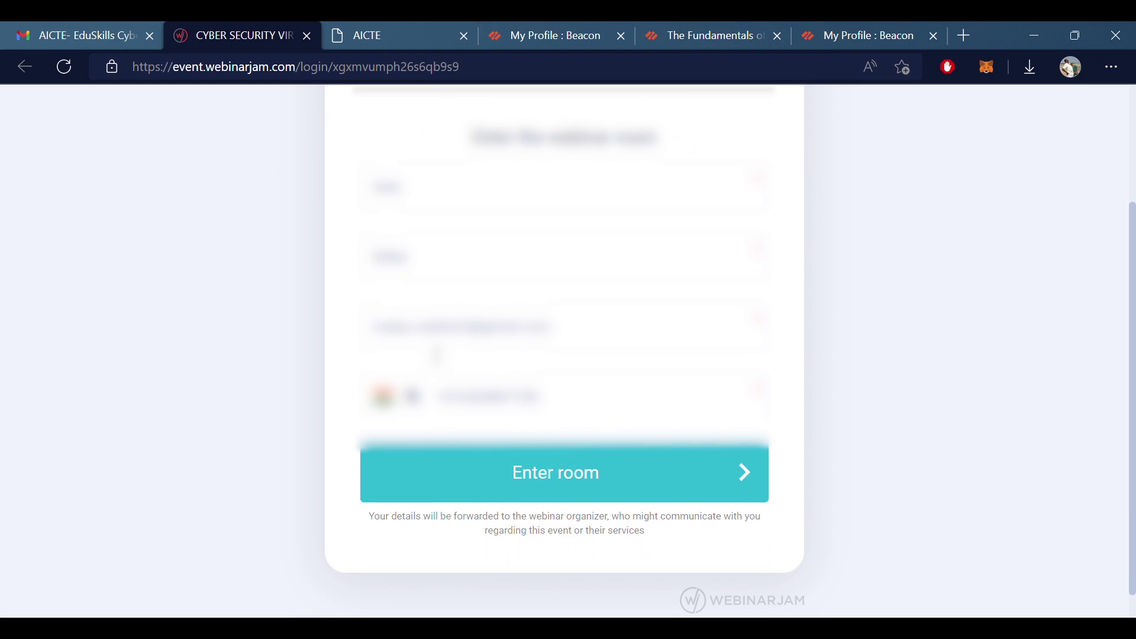
# Enter the WebinarJam Day-2 cyber security training replay room.
pyautogui.click(495, 477)
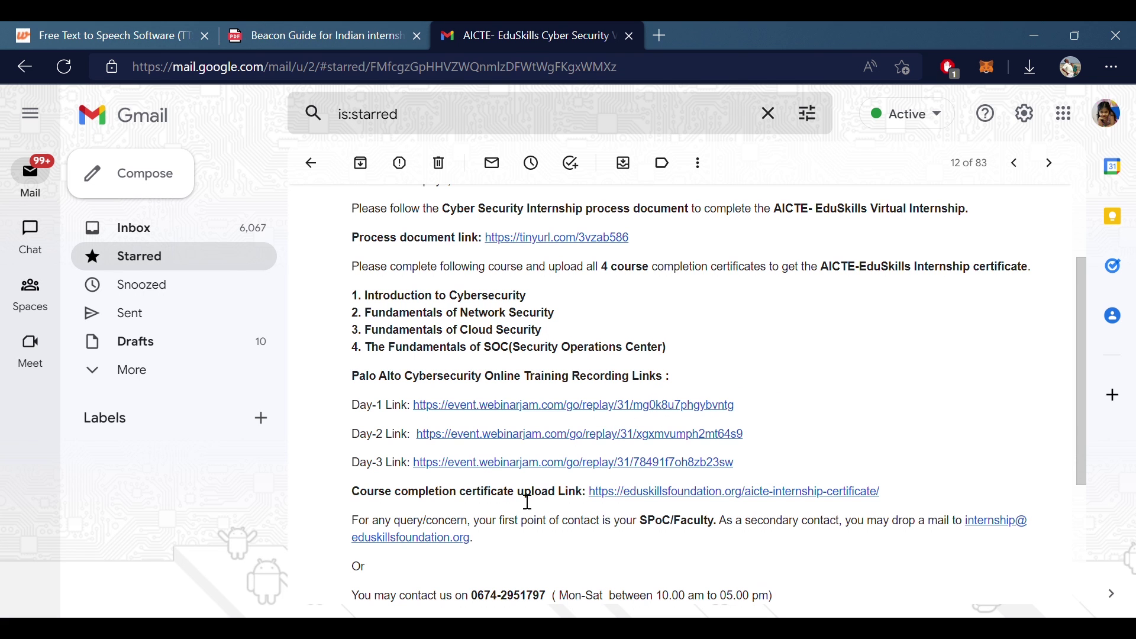
pyautogui.scroll(-1, 527, 501)
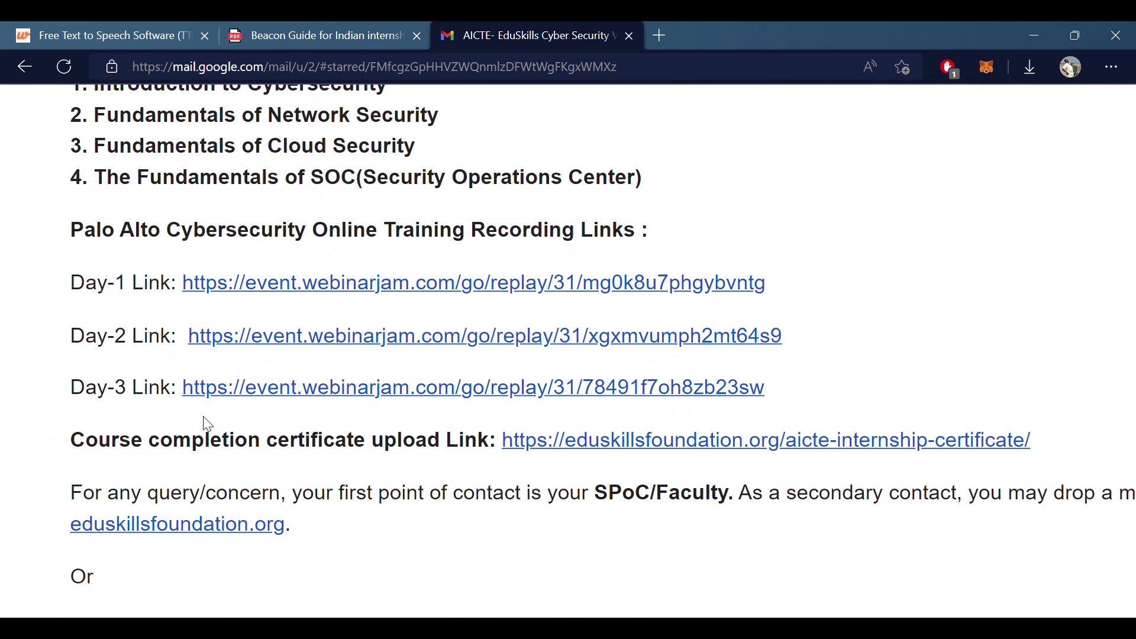
# Follow the EduSkills email's eduskillsfoundation.org certificate upload link to the AICTE internship portal.
pyautogui.moveTo(71, 442); pyautogui.dragTo(1052, 454)
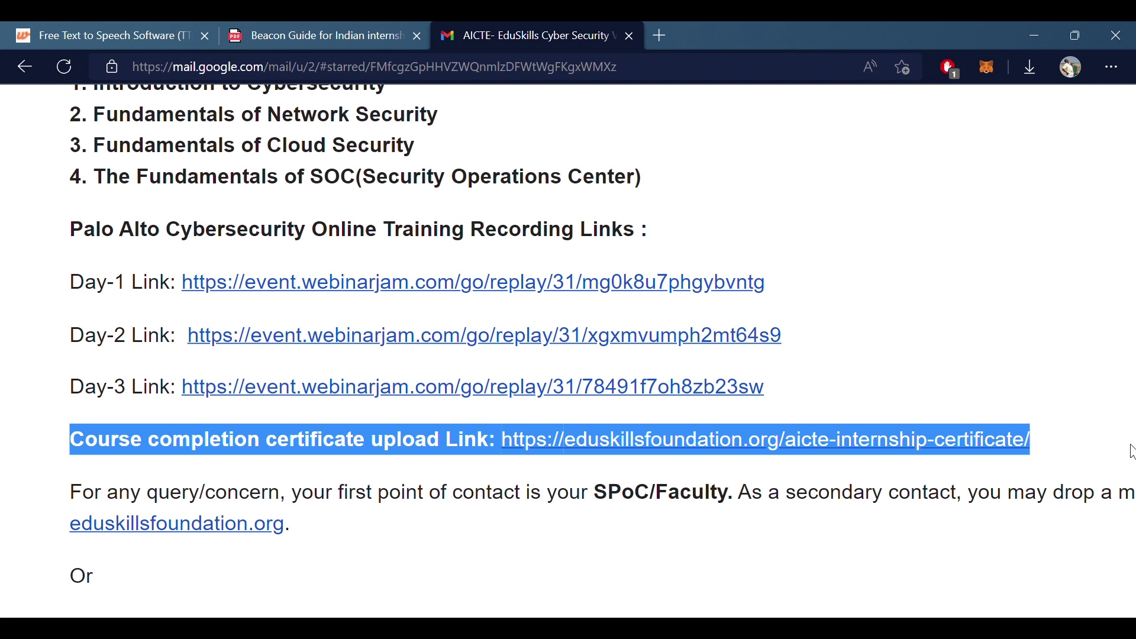
pyautogui.click(1027, 360)
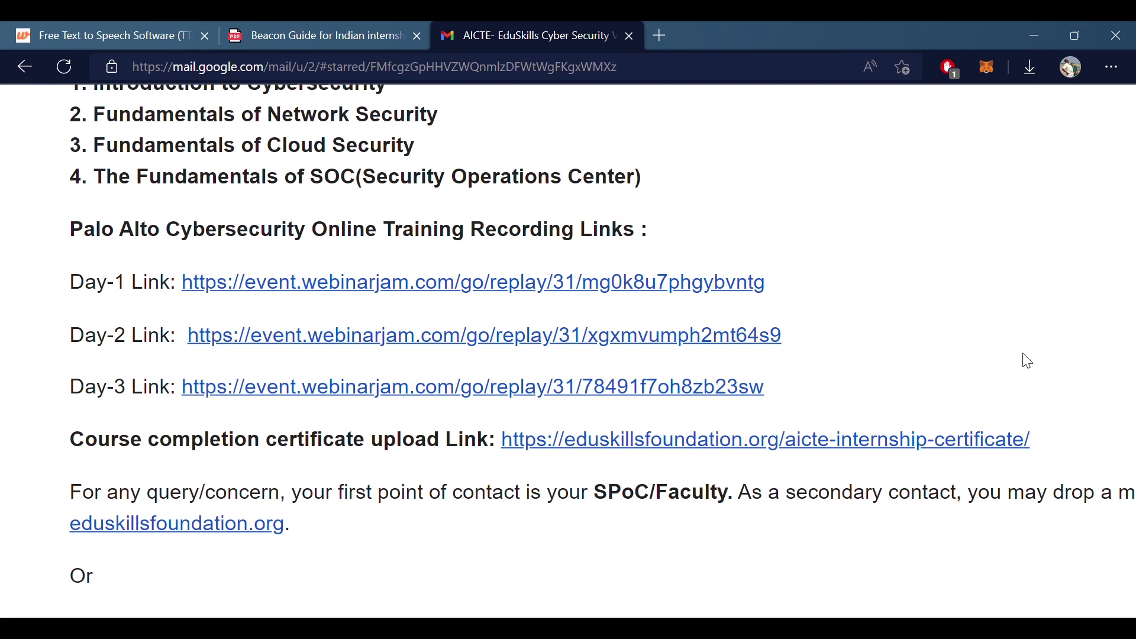
pyautogui.click(825, 441)
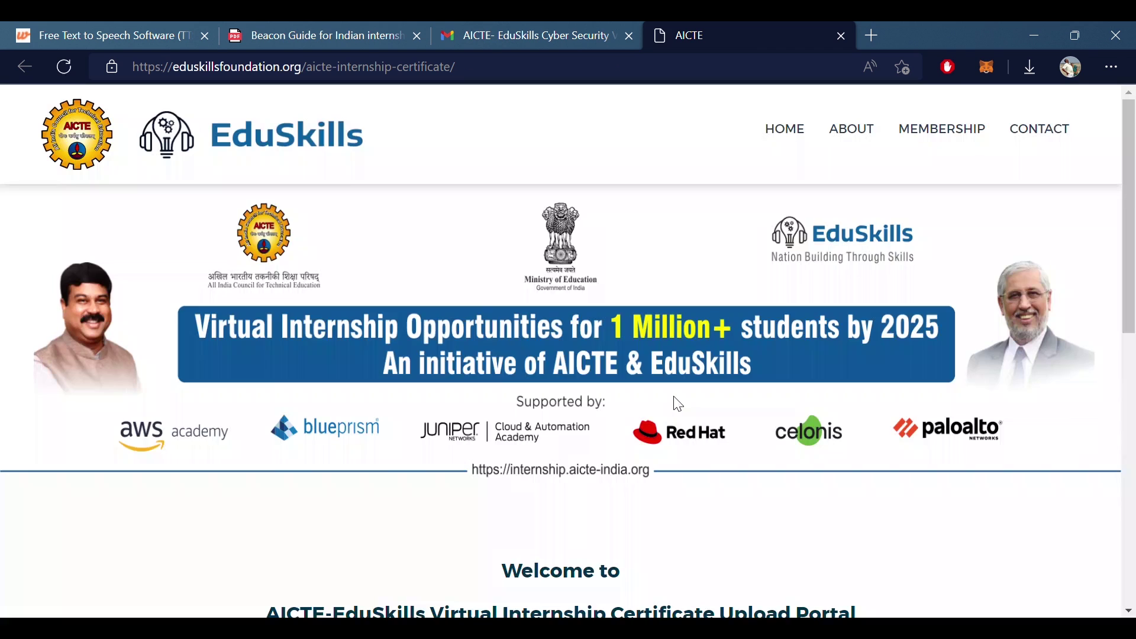
pyautogui.scroll(-1, 489, 377)
pyautogui.scroll(-1, 489, 377)
pyautogui.scroll(-1, 489, 377)
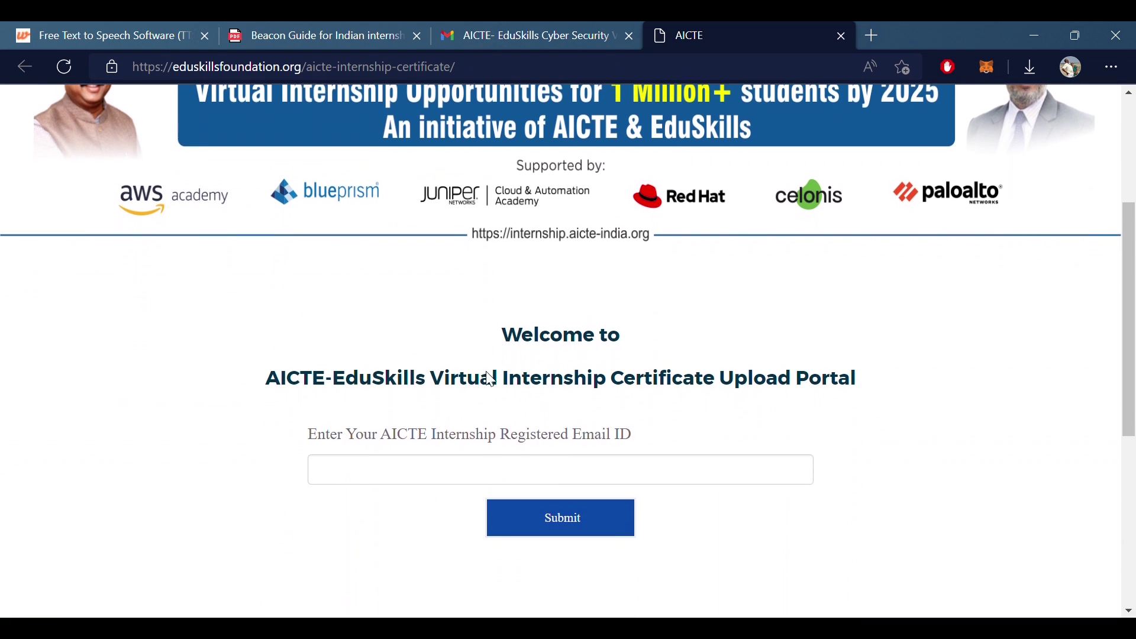
pyautogui.scroll(-1, 489, 378)
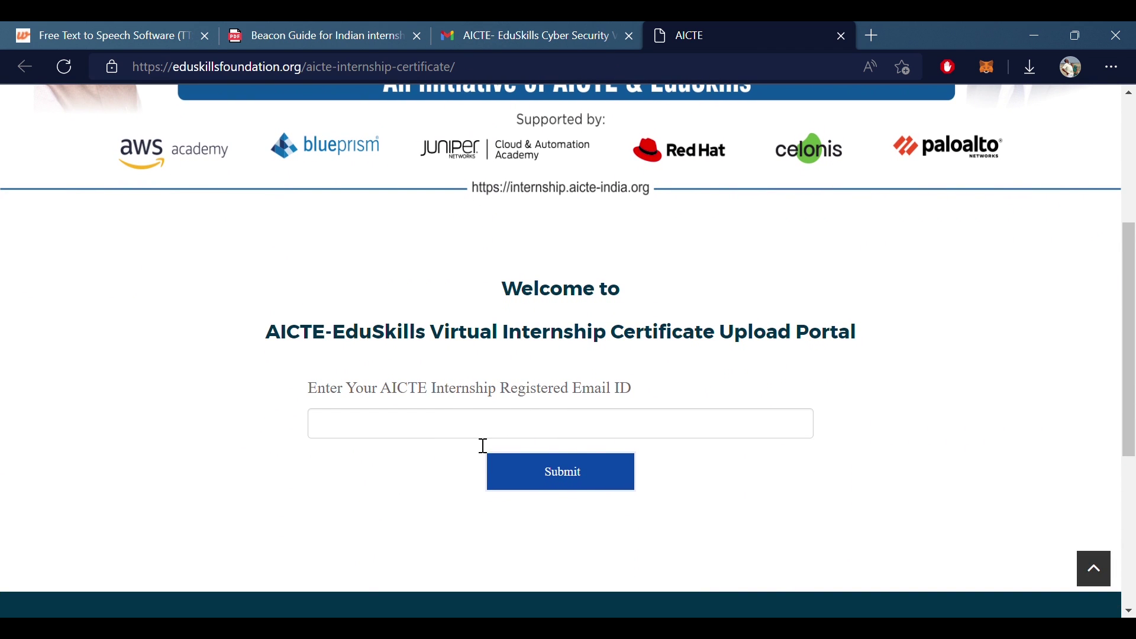